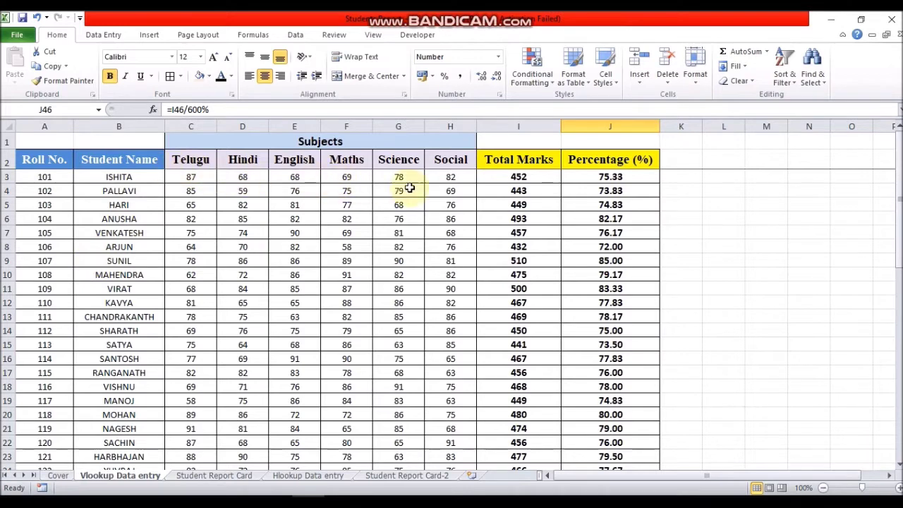
- Review the student marks table and the percentage formula in J4 on the Vlookup Data entry sheet
click(591, 188)
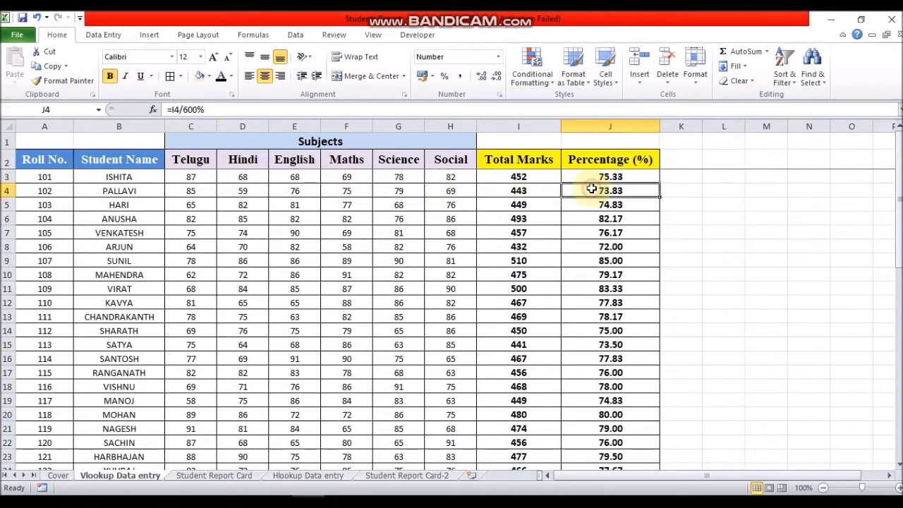
scroll(308, 305, down, 1)
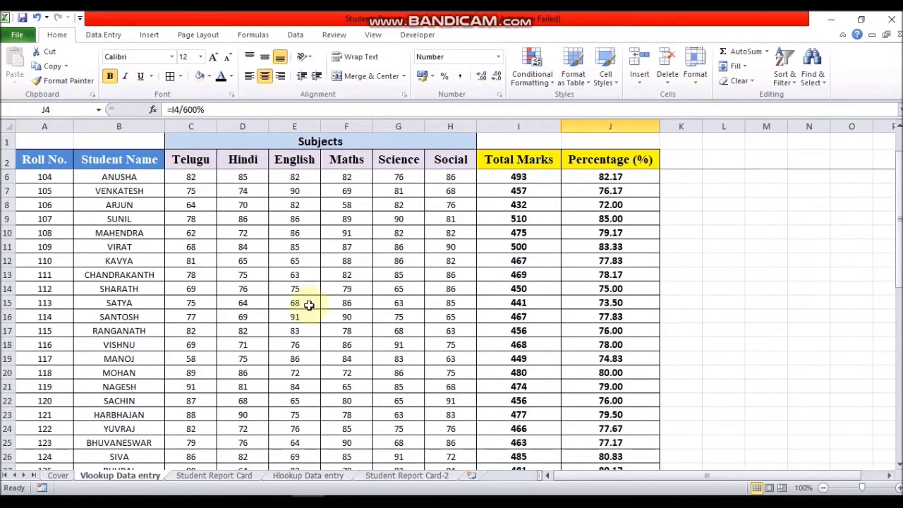
scroll(308, 304, up, 1)
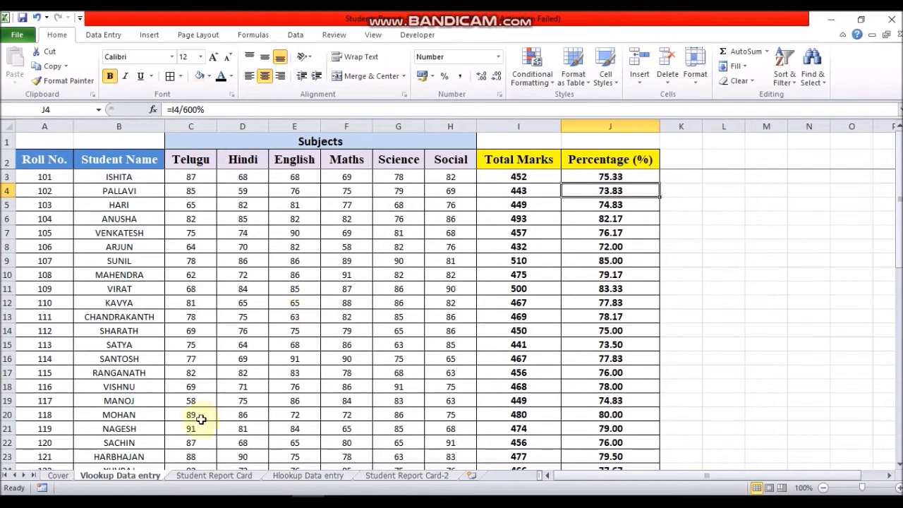
- Clear the existing Student Name formula from cell C4 on the Student Report Card sheet
click(201, 476)
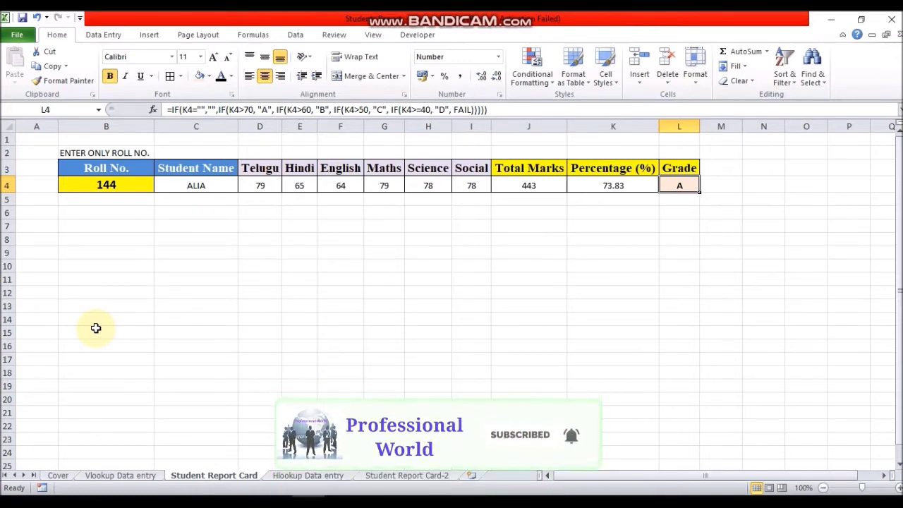
click(215, 183)
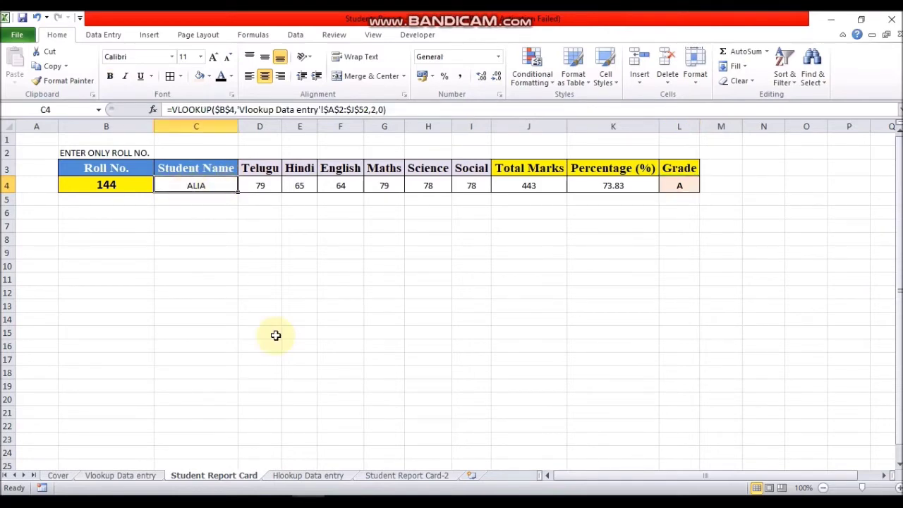
key(Delete)
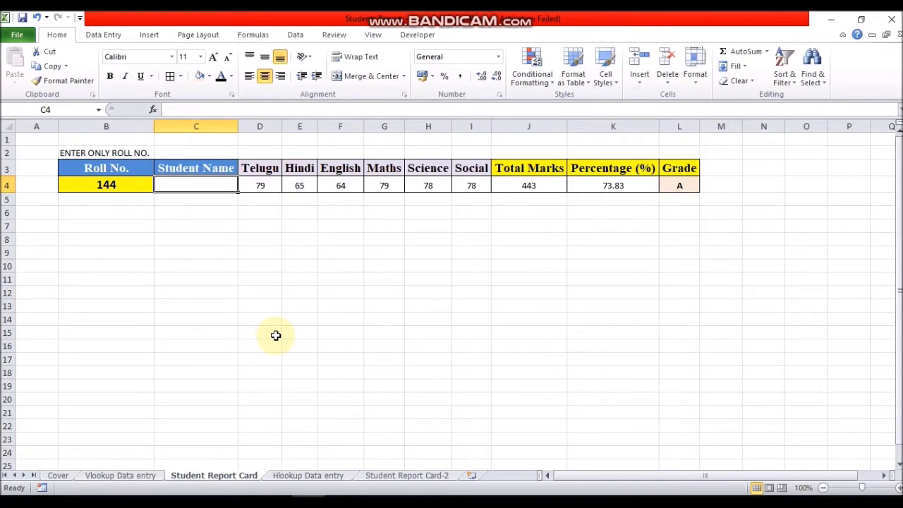
- Start a VLOOKUP formula in C4 using the roll number cell B4 as the lookup value
text(=)
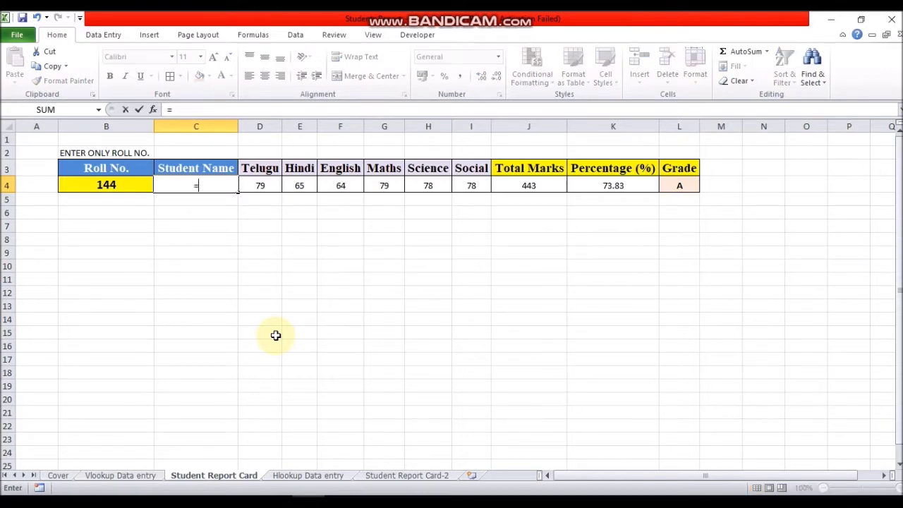
text(VL)
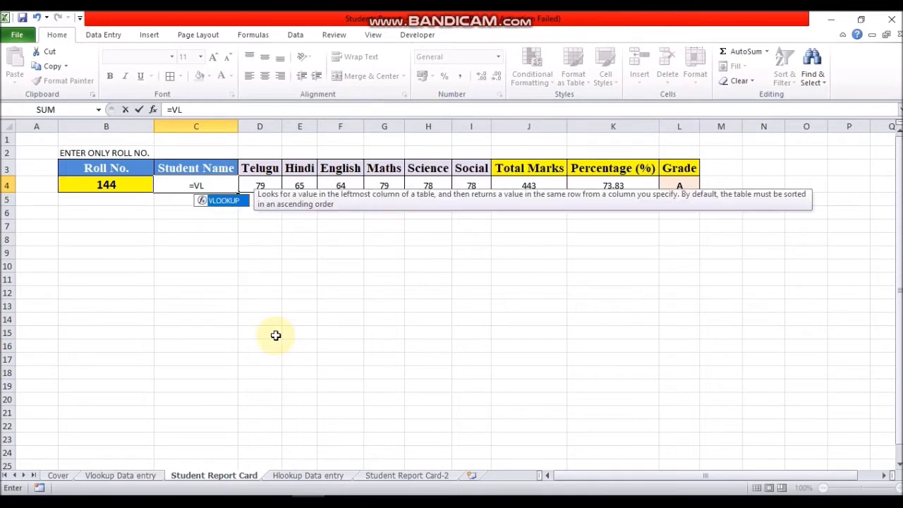
text(OOKUP)
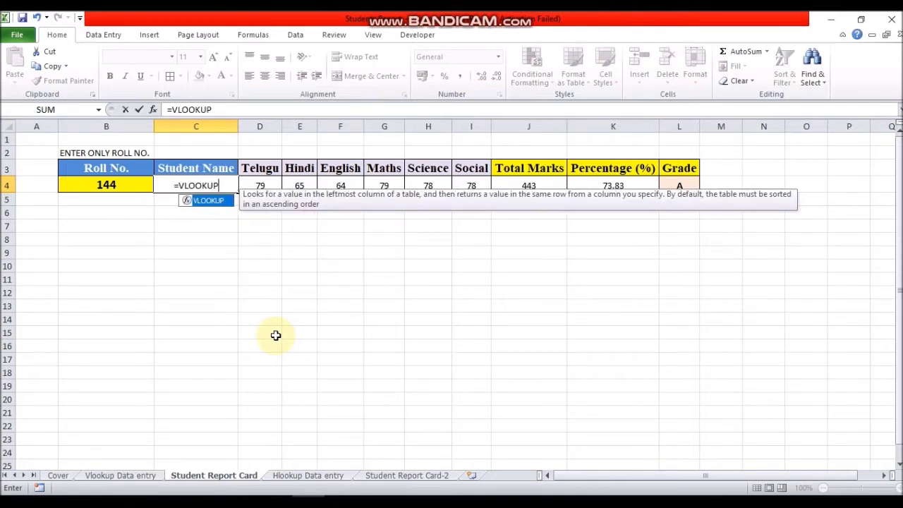
text(()
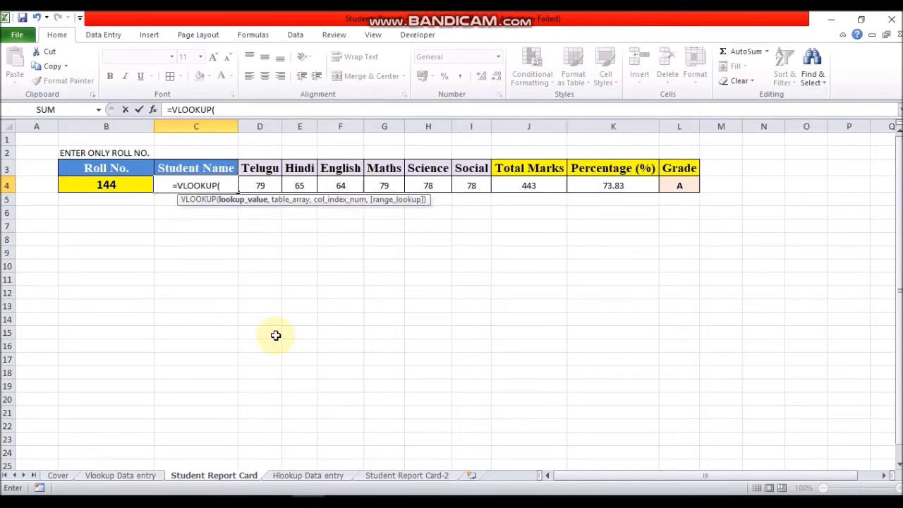
click(113, 187)
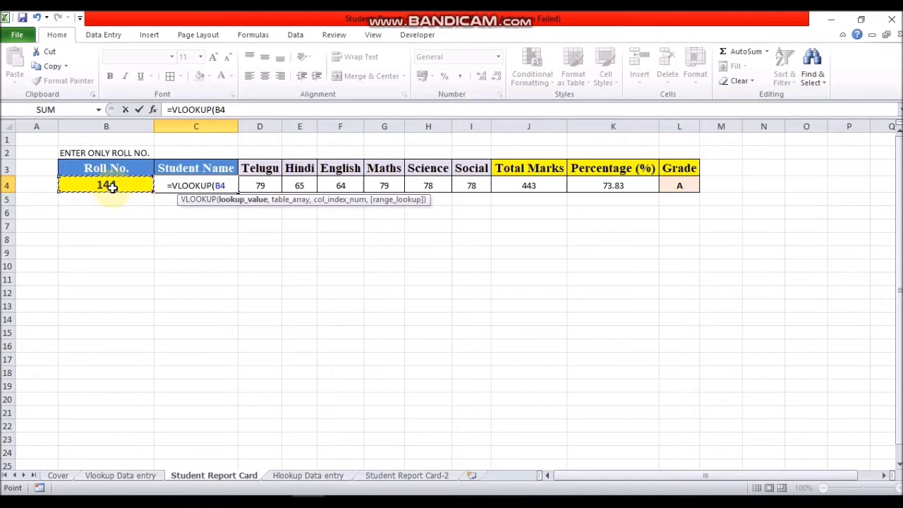
text(,)
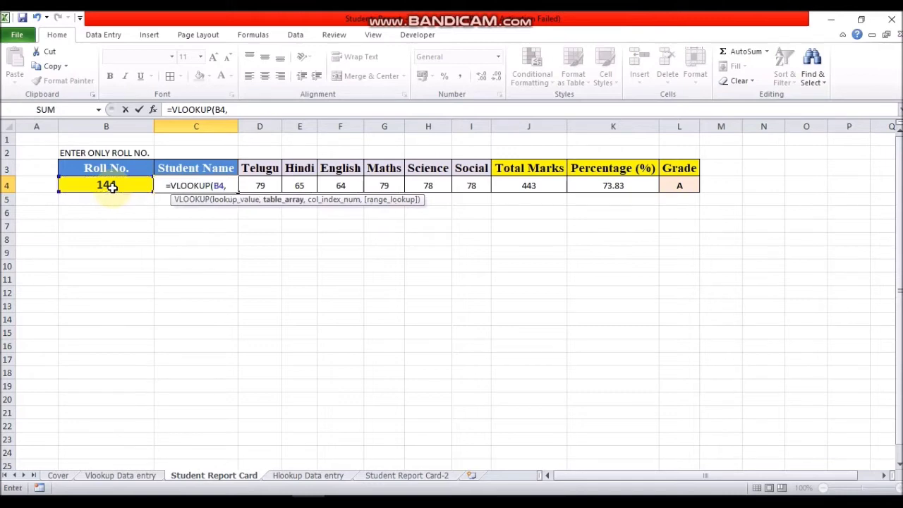
- Set the VLOOKUP table array to A2:J52 on the Vlookup Data entry sheet
click(120, 475)
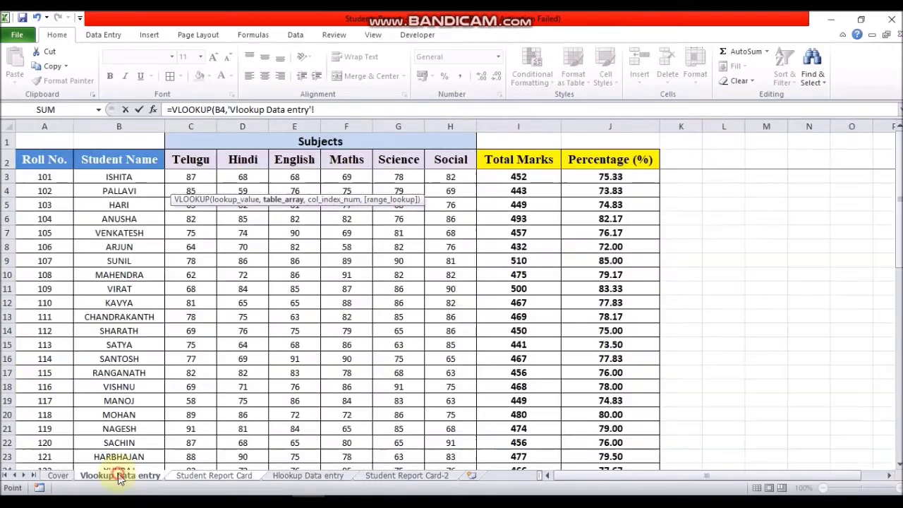
click(34, 160)
drag(34, 160, 611, 190)
drag(611, 331, 640, 411)
text(,)
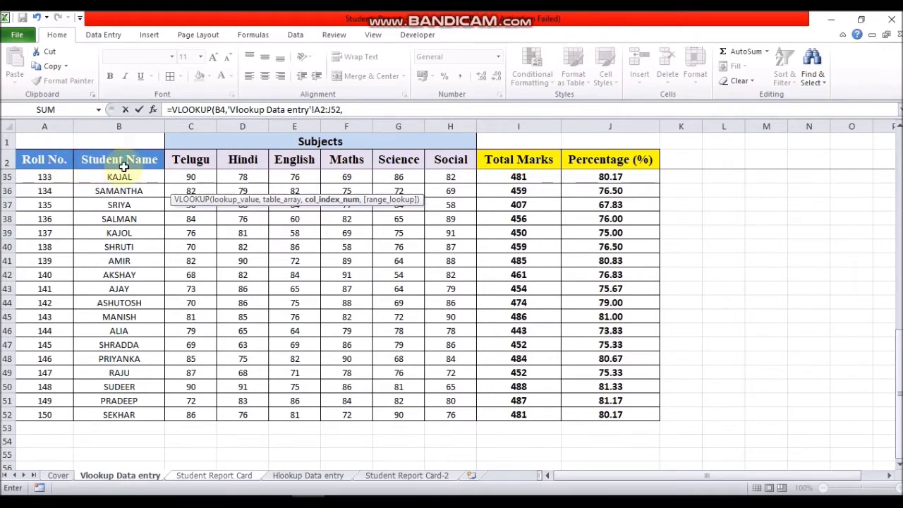
- Complete the Student Name VLOOKUP with column index 2 and range lookup 0 for an exact match
text(2,)
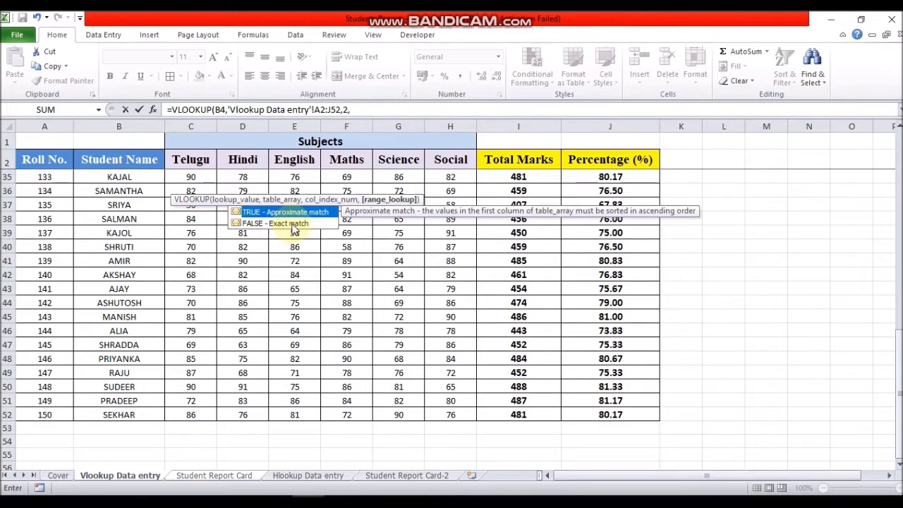
text(0)
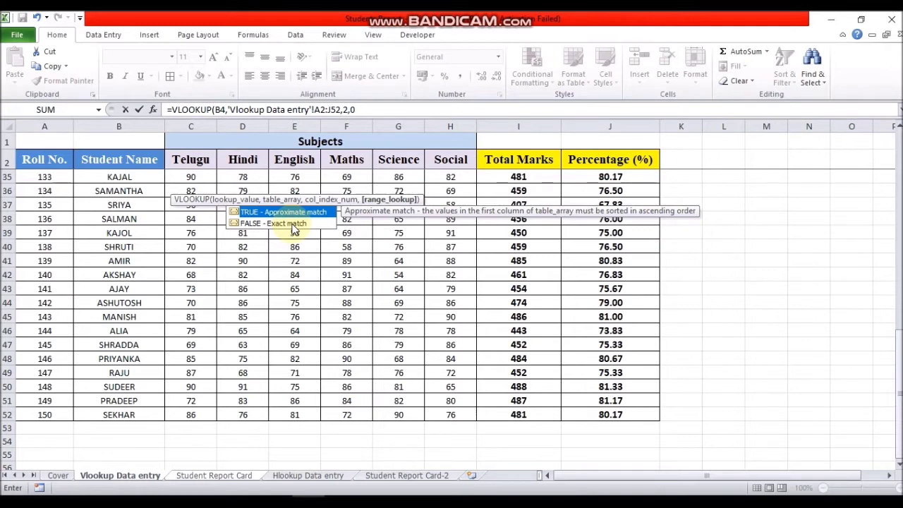
text())
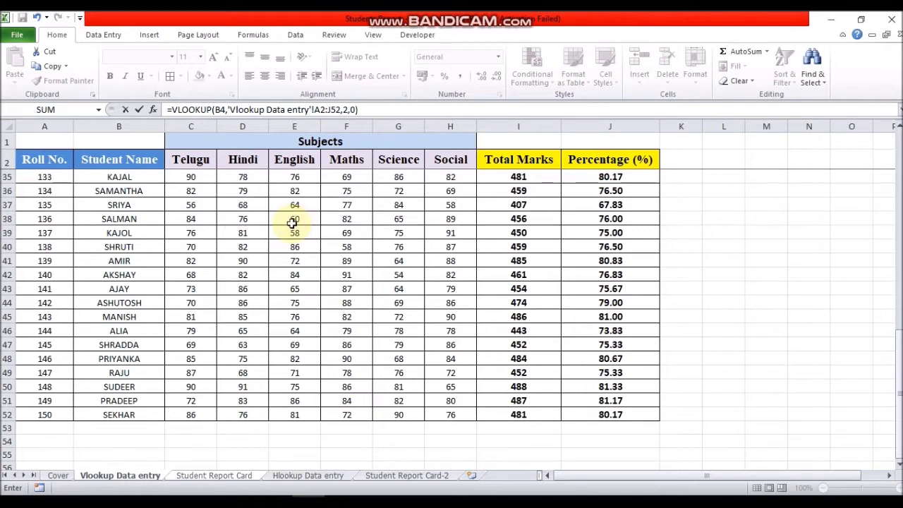
key(Return)
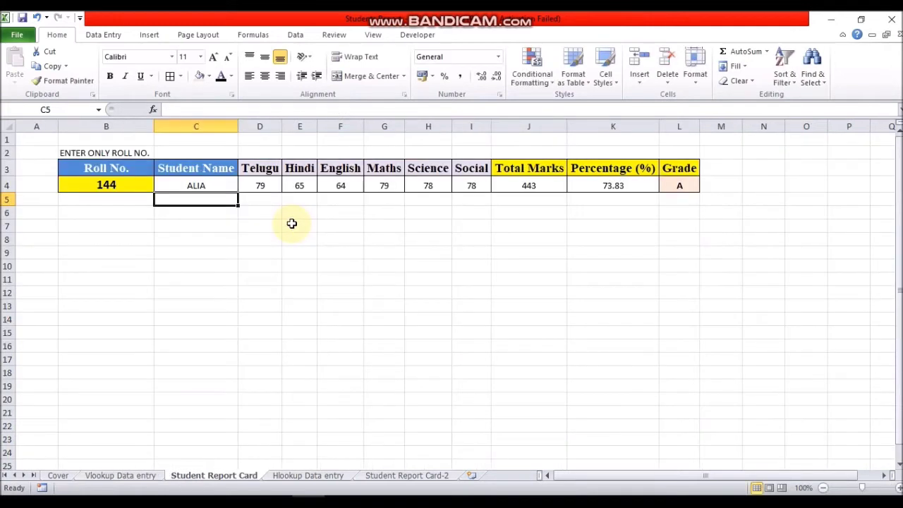
- Check the name returned in C4 against the row with the same roll number on the Vlookup Data entry sheet
click(203, 183)
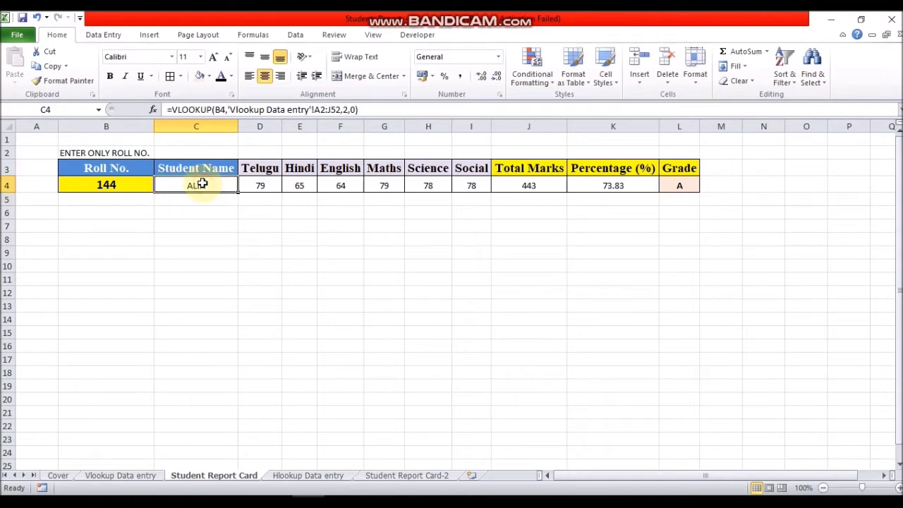
click(112, 183)
click(125, 476)
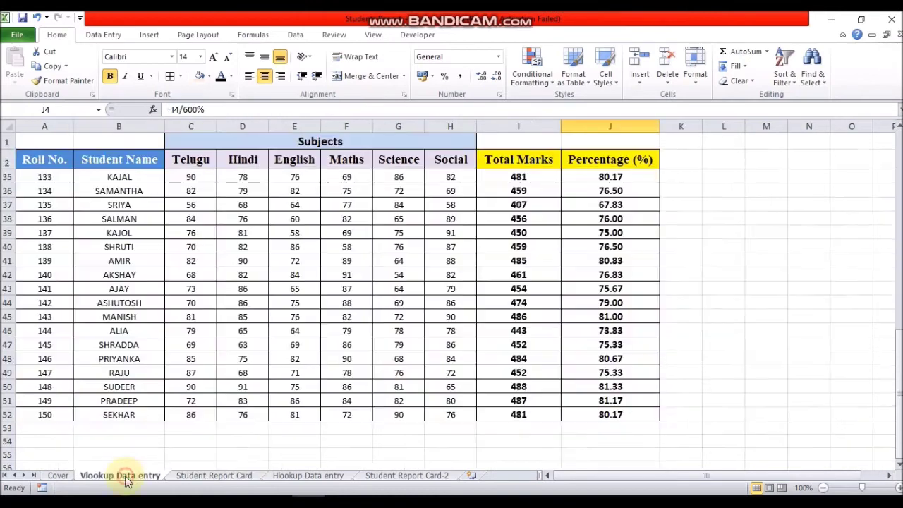
click(7, 330)
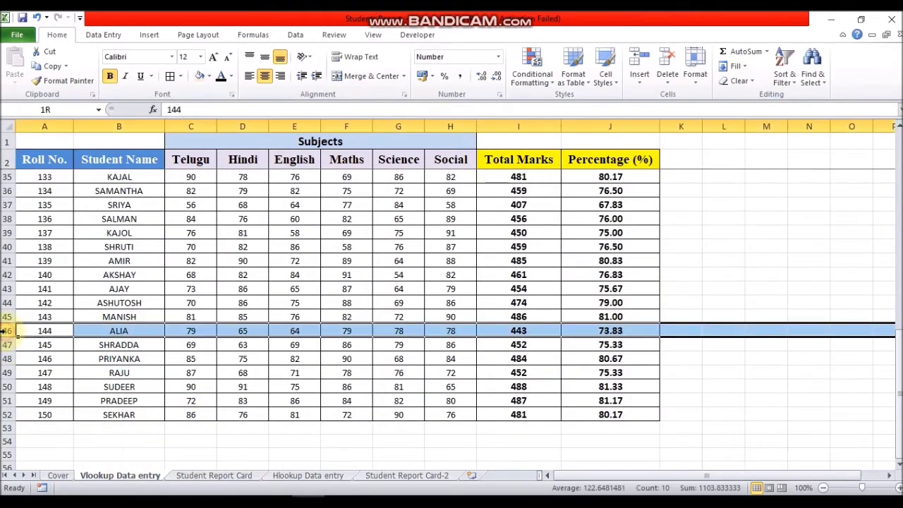
click(135, 331)
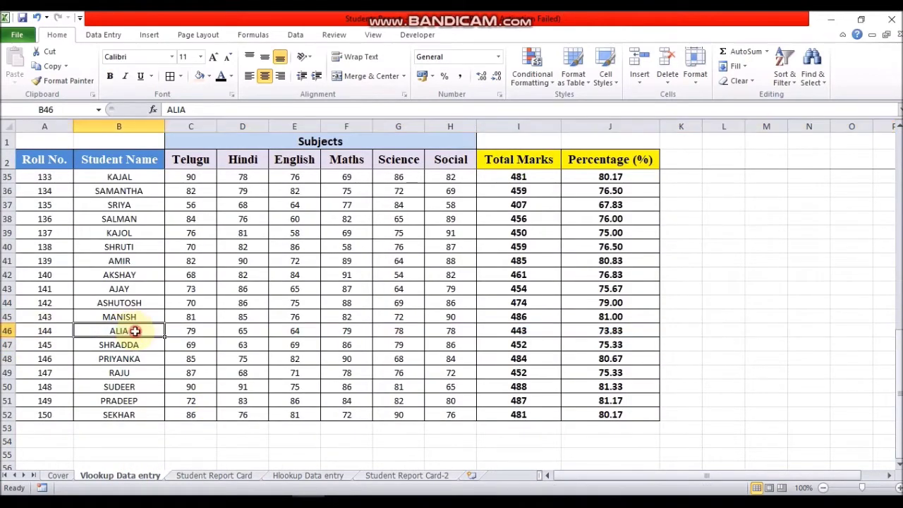
- Examine the VLOOKUP formulas in D4 through K4 and the nested IF grade formula in L4 on the Student Report Card sheet
click(210, 476)
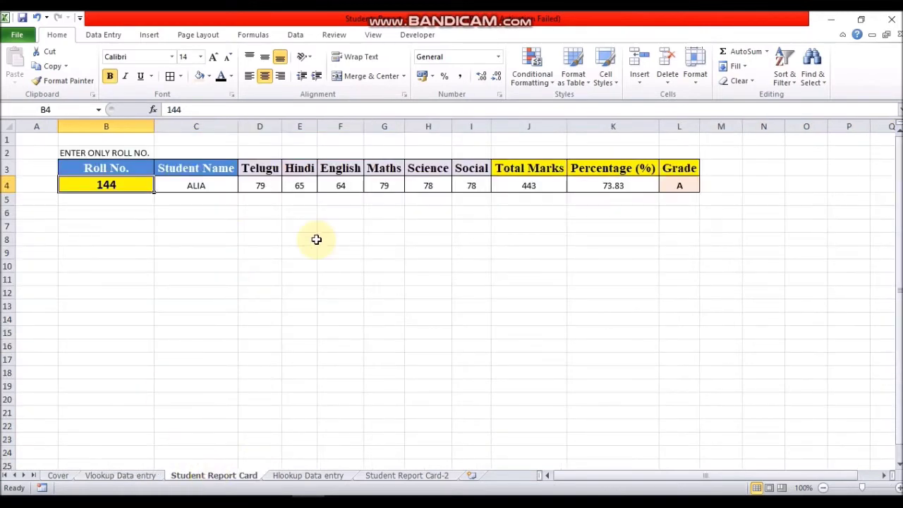
click(259, 183)
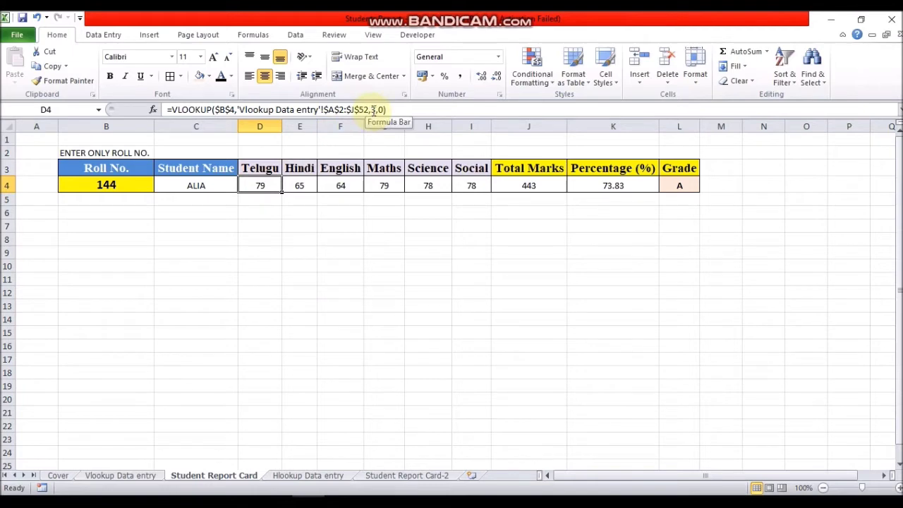
click(299, 182)
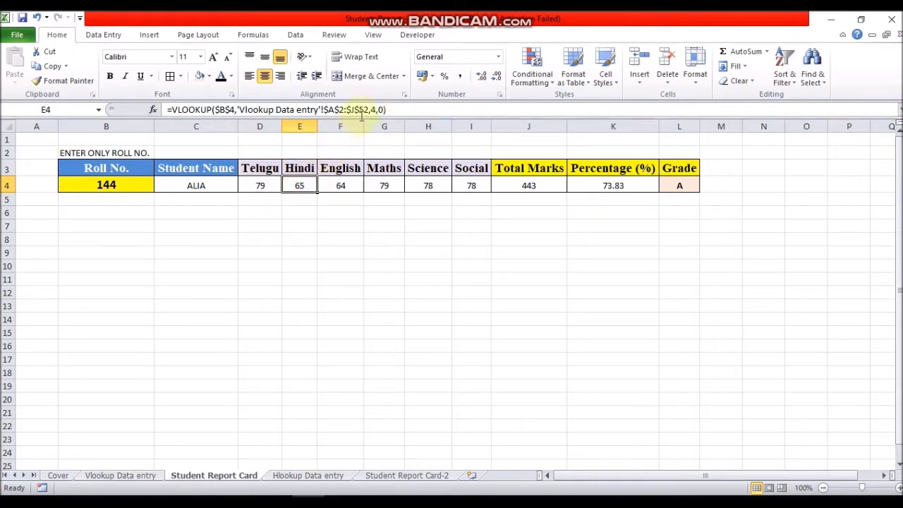
click(341, 185)
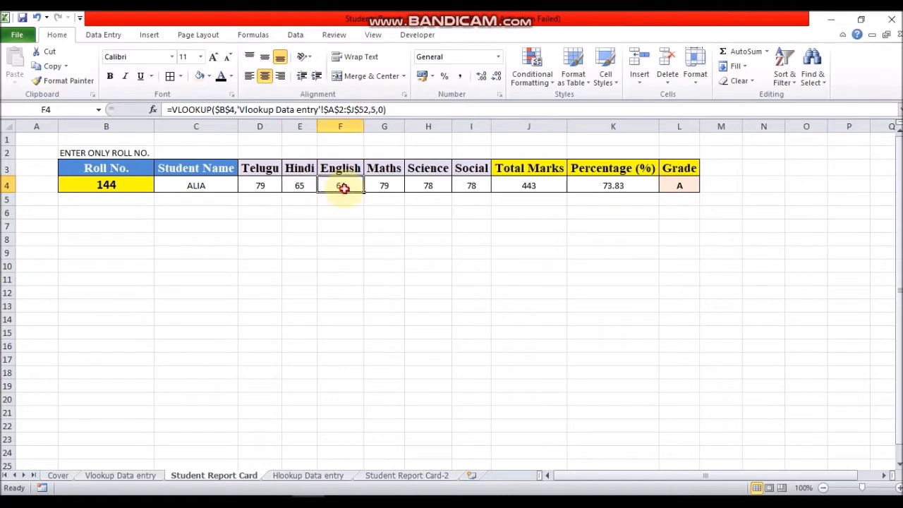
click(392, 184)
click(432, 185)
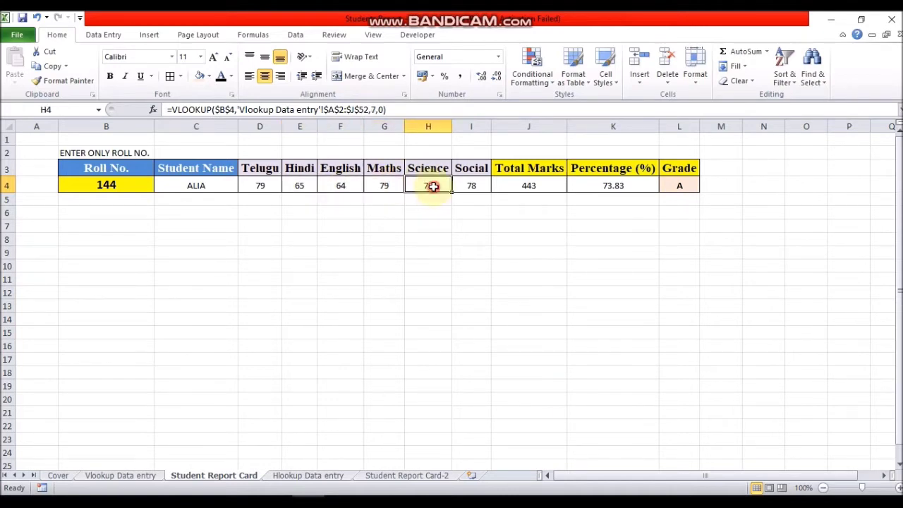
click(468, 187)
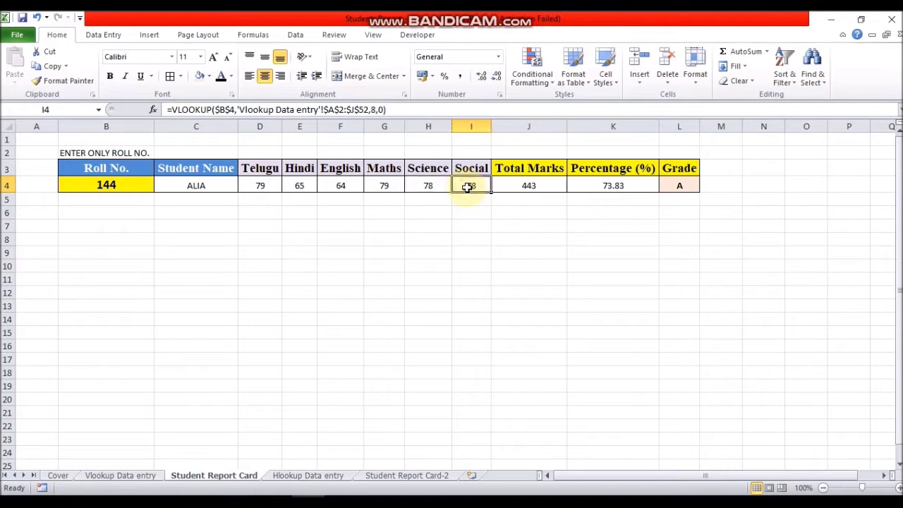
click(541, 186)
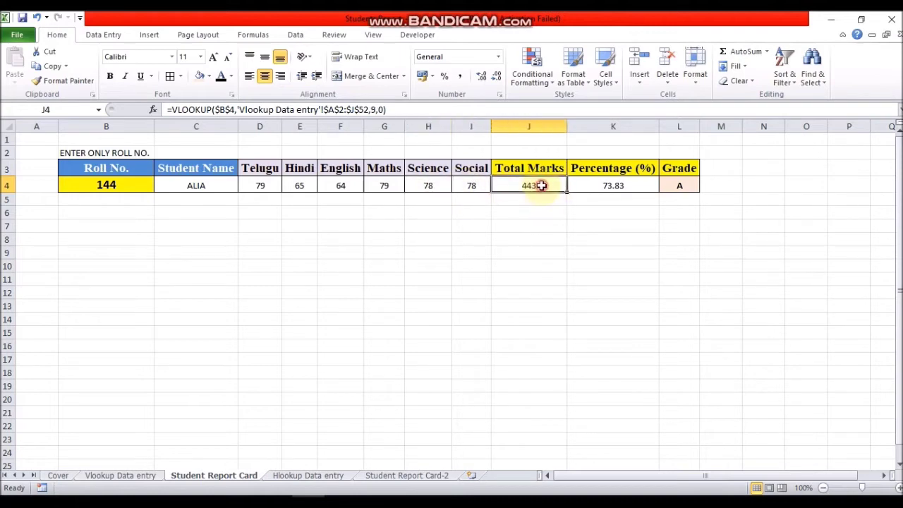
click(377, 110)
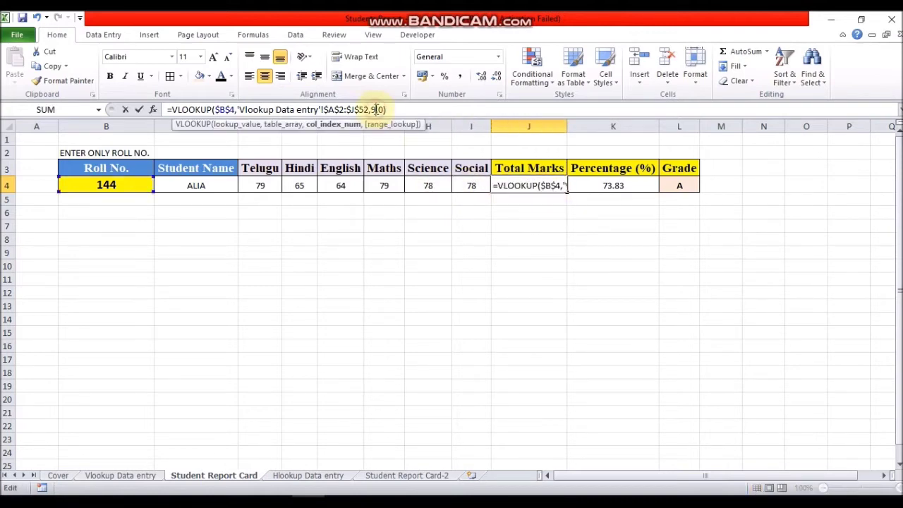
click(607, 180)
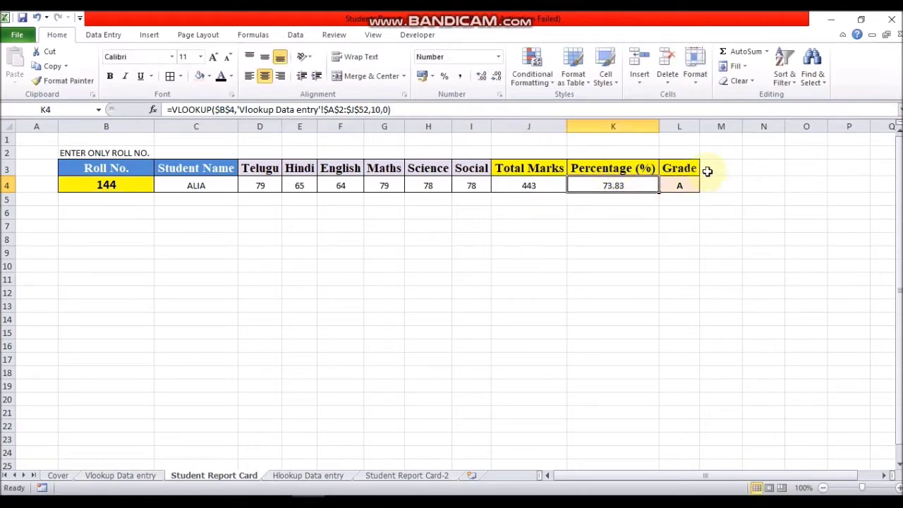
click(684, 169)
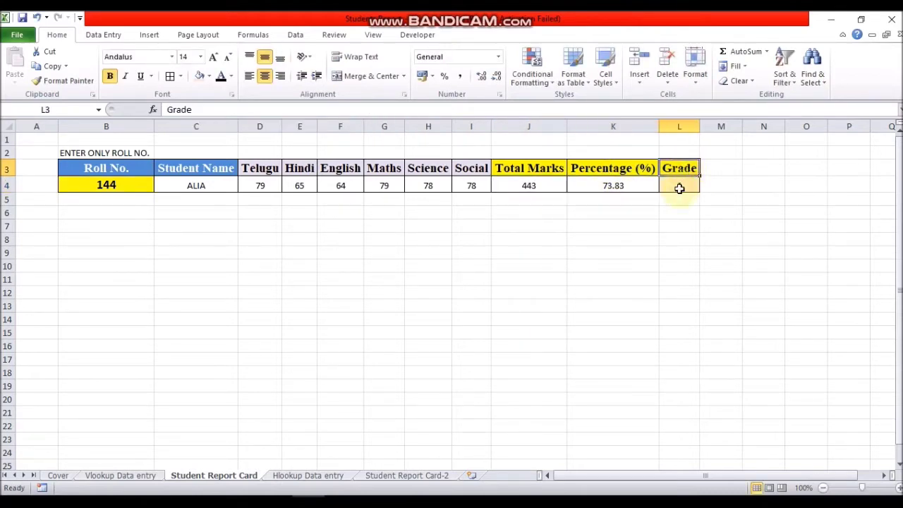
click(679, 188)
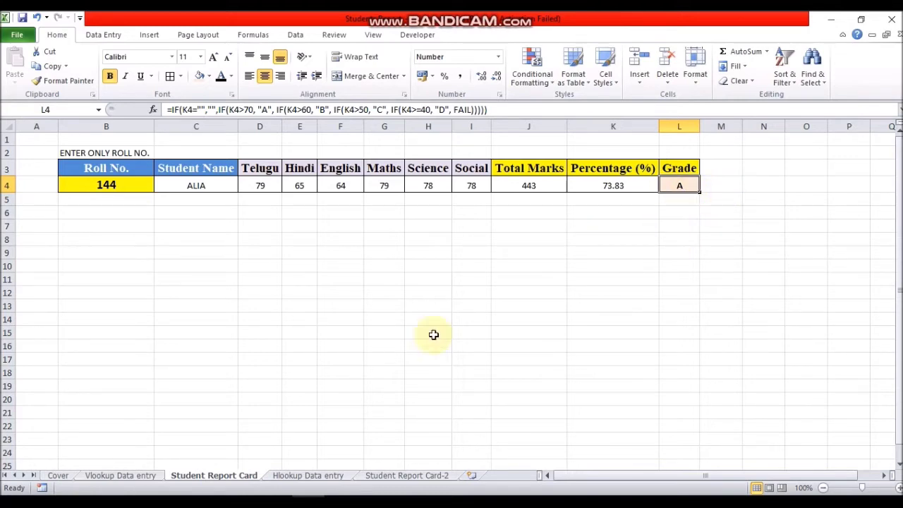
- Enter roll number 136 in cell B4 of the Student Report Card sheet
click(105, 184)
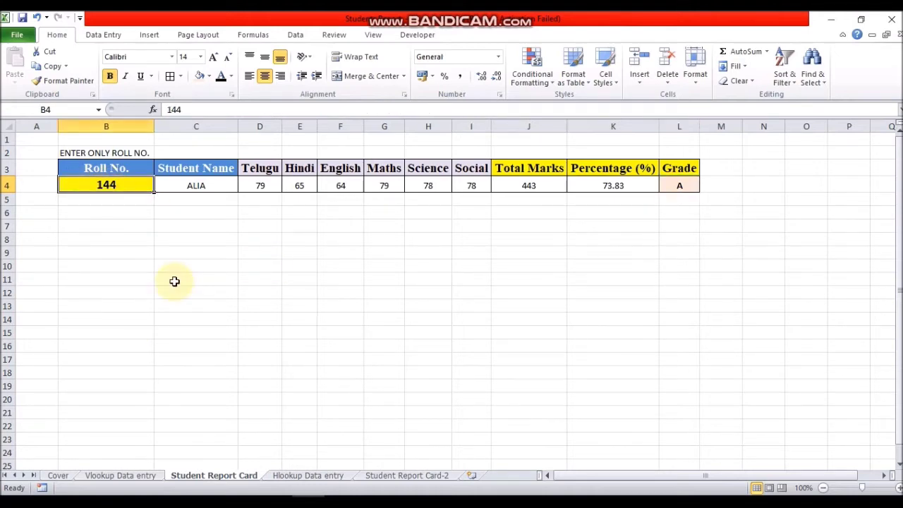
text(13)
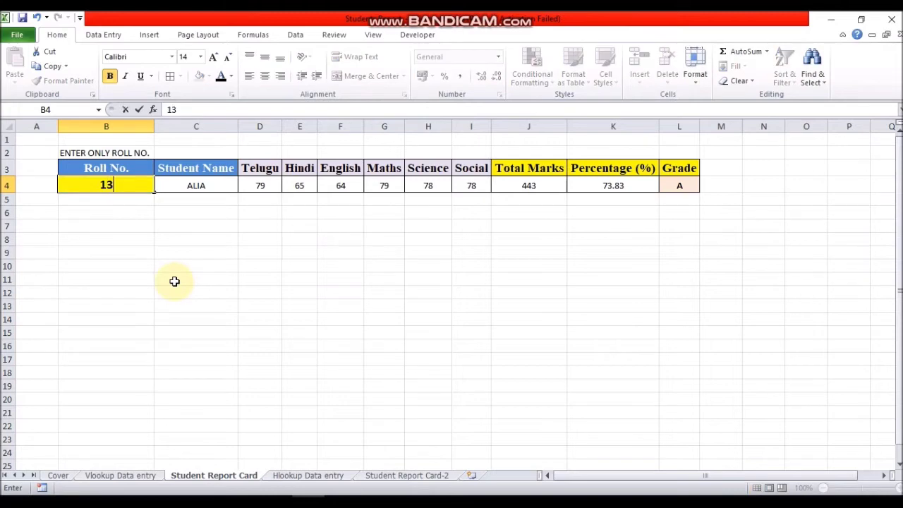
text(6)
key(Return)
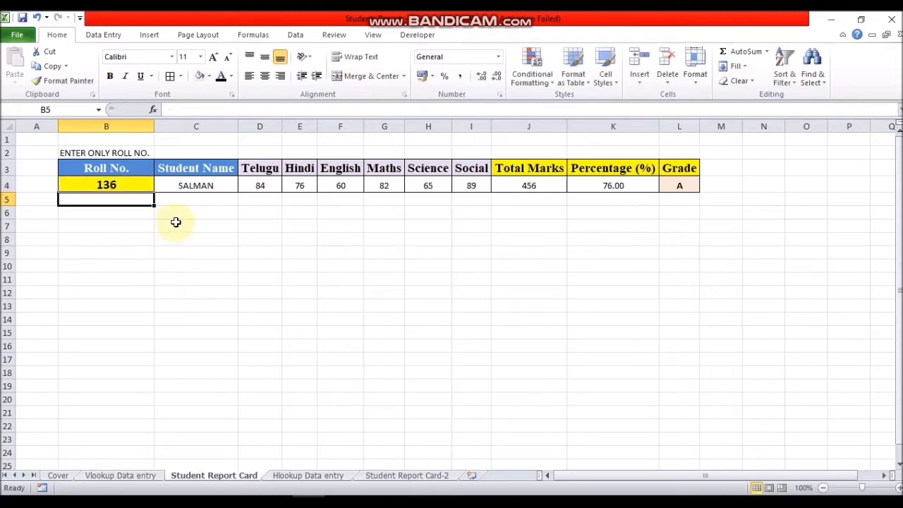
- Check the report card's name, total marks and percentage against the row with the same roll number on the Vlookup Data entry sheet
click(213, 185)
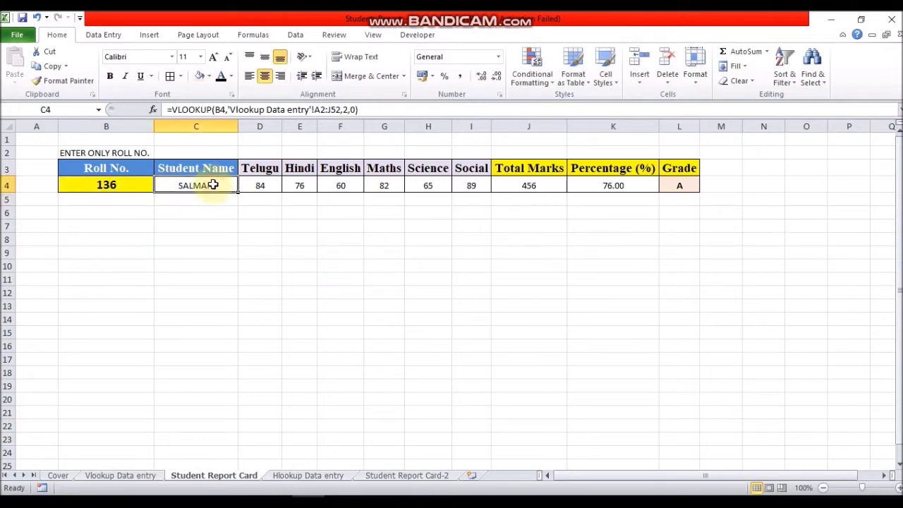
click(528, 184)
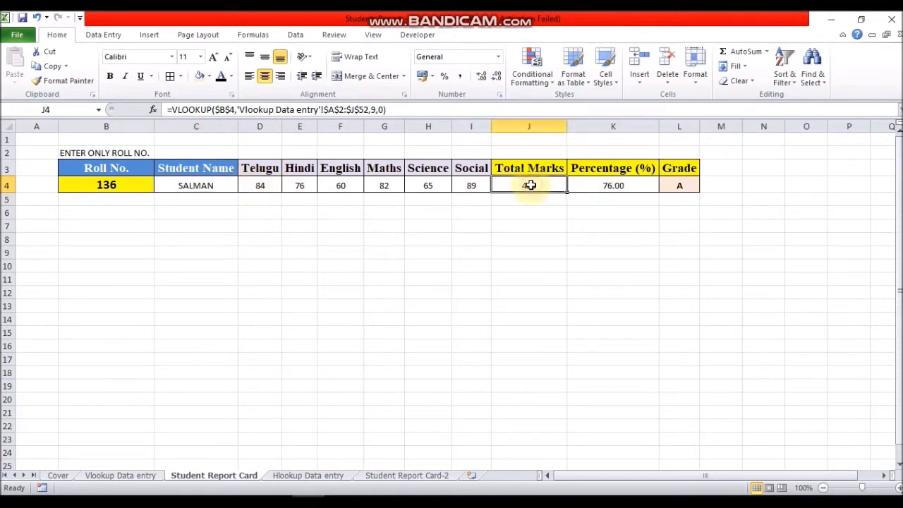
click(625, 185)
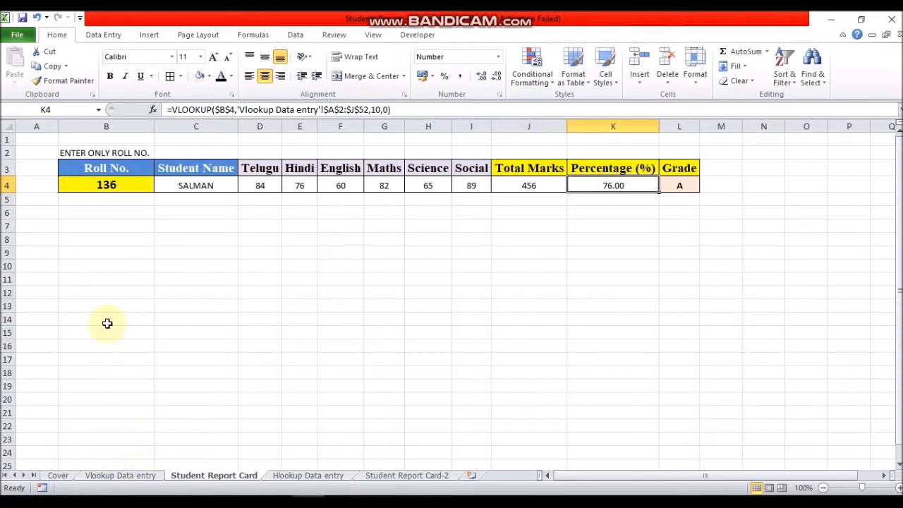
click(117, 476)
click(7, 219)
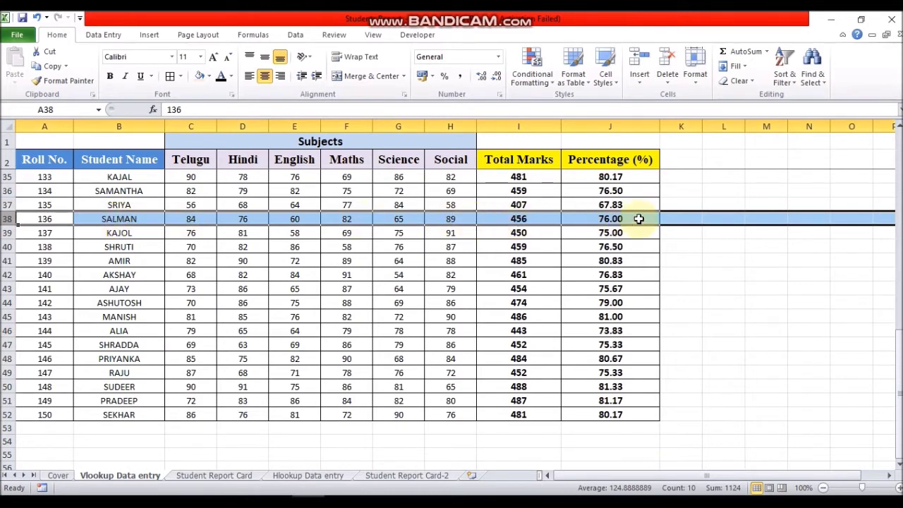
click(205, 476)
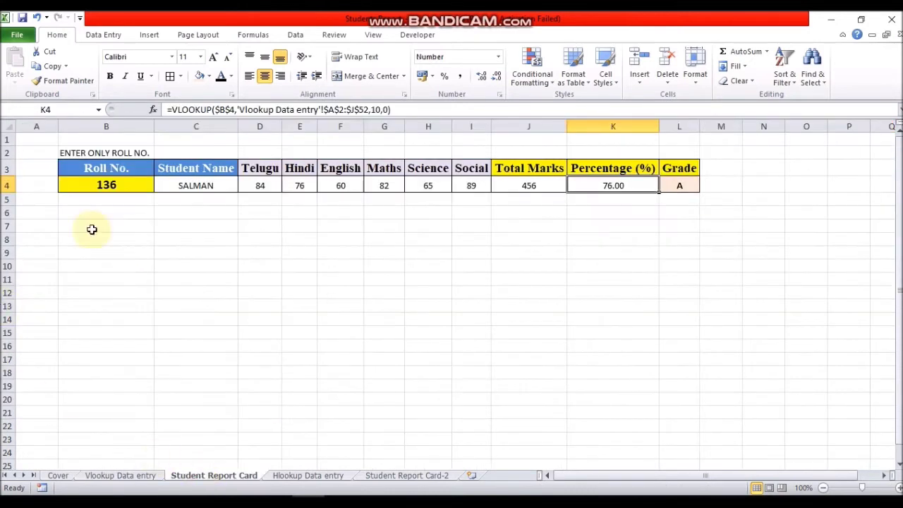
click(196, 181)
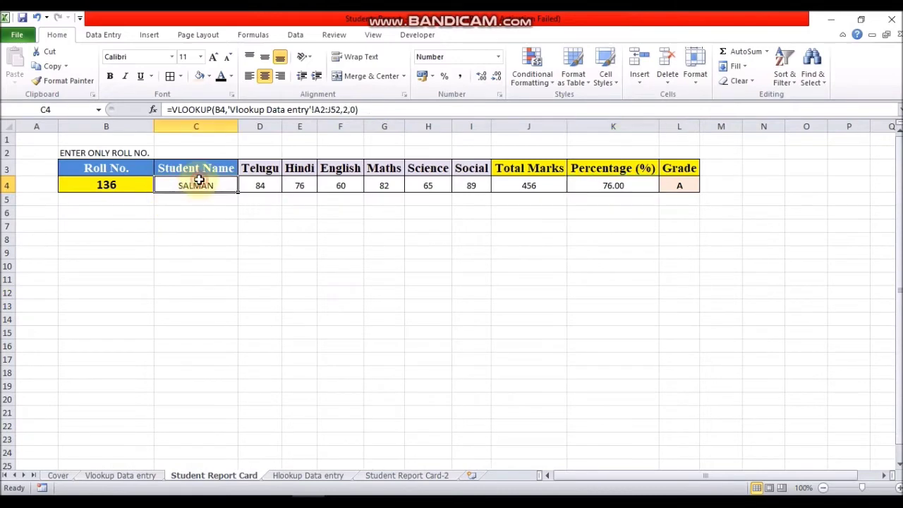
click(541, 182)
click(628, 185)
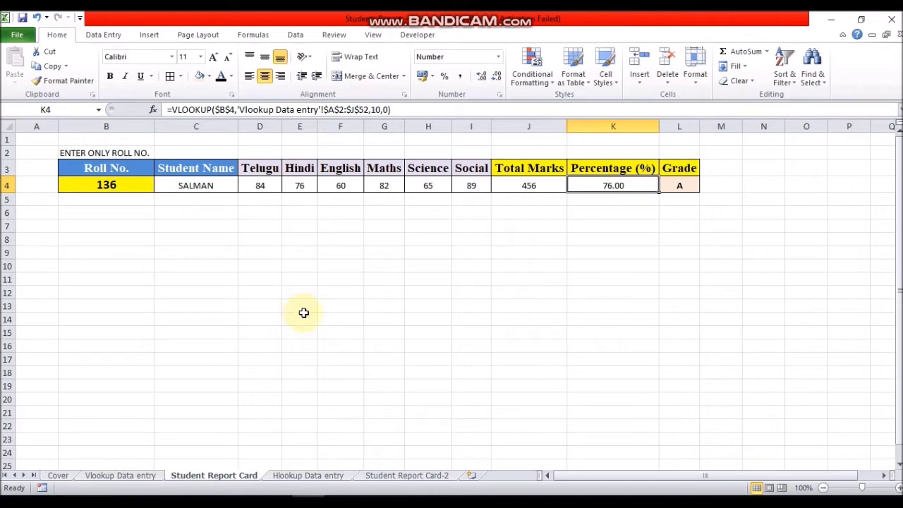
- Compare the horizontal layout of the Hlookup Data entry sheet with the vertical layout of the Vlookup Data entry sheet
click(305, 477)
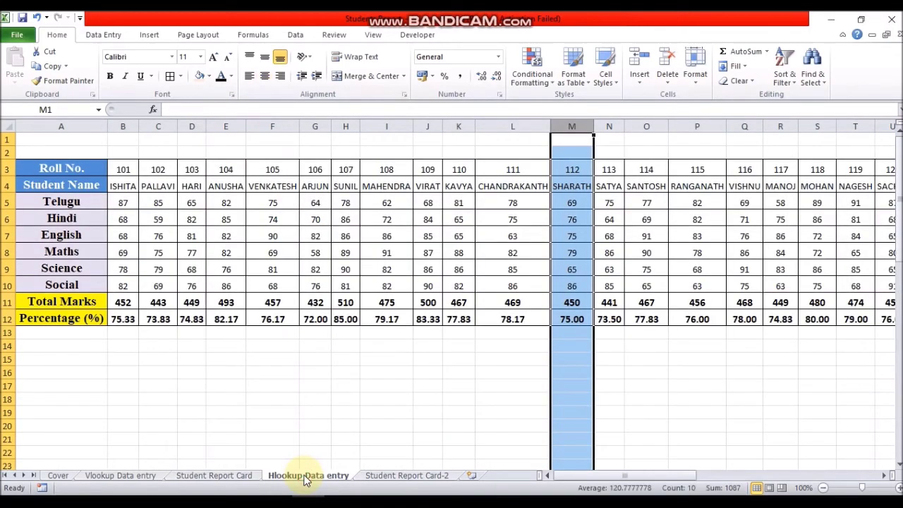
click(337, 418)
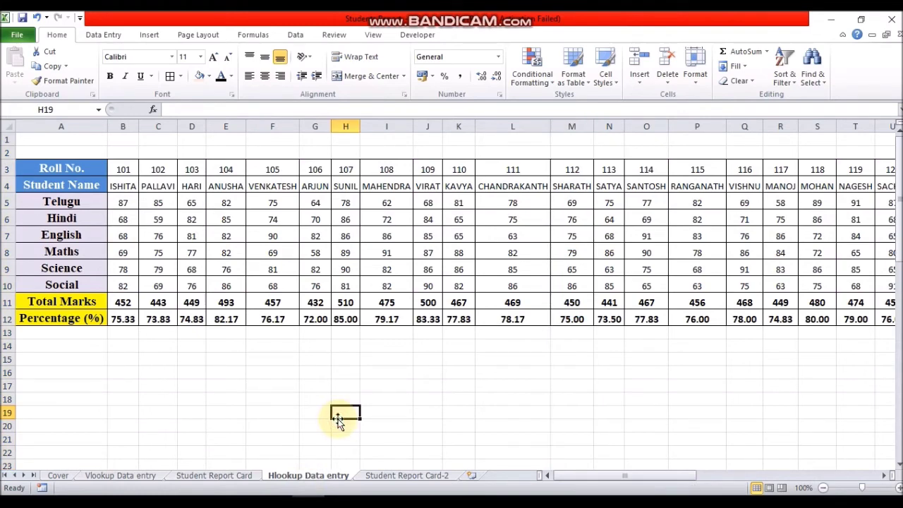
click(120, 475)
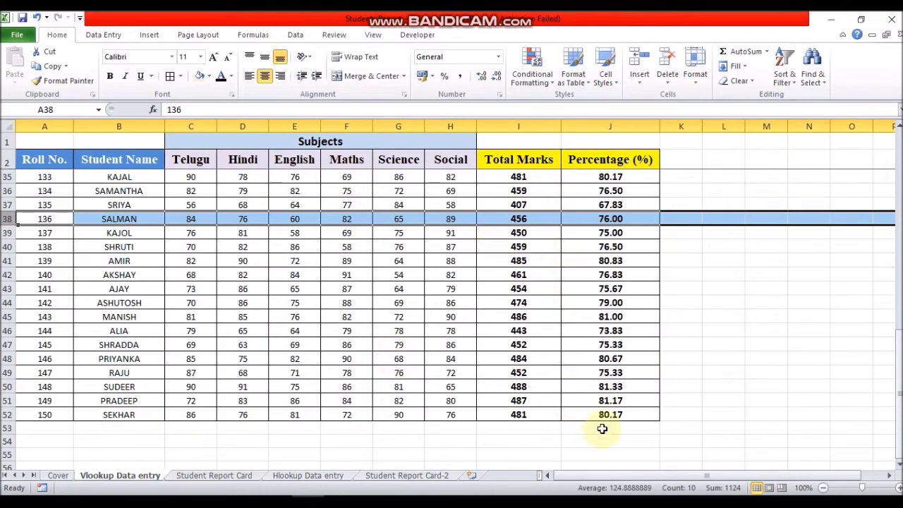
click(632, 423)
click(306, 475)
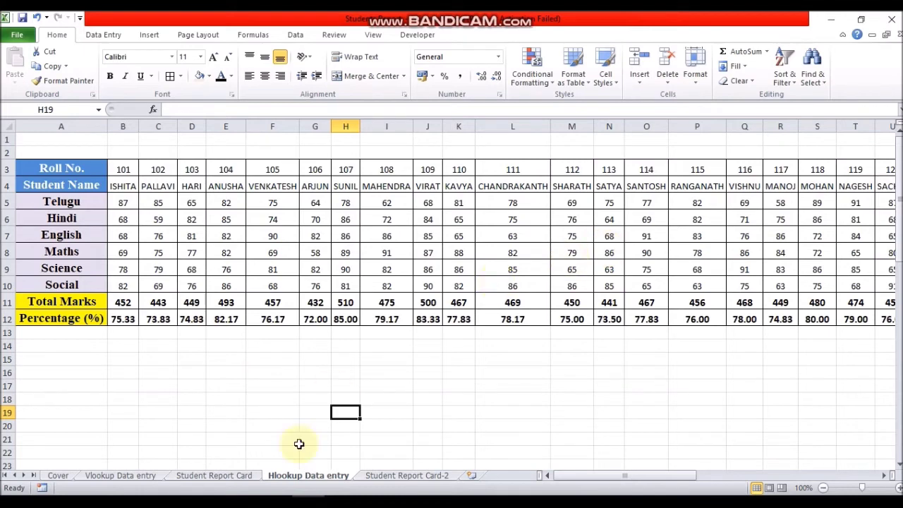
- On the Student Report Card-2 sheet, clear the Student Name cell B4 and start an HLOOKUP formula with B3 as the lookup value
click(388, 477)
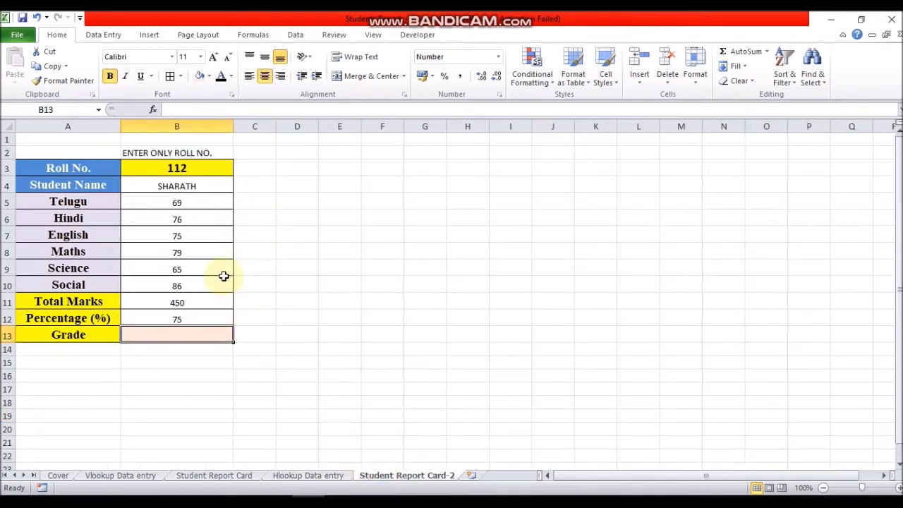
click(185, 185)
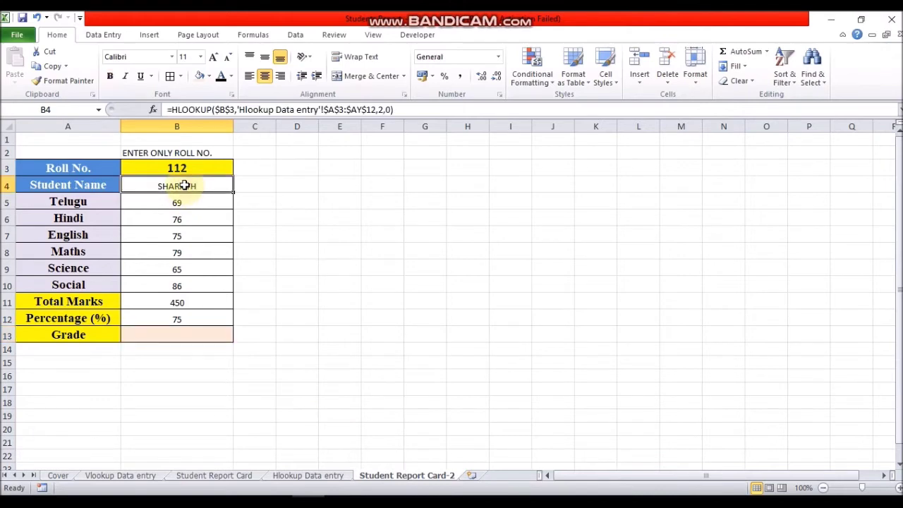
key(Delete)
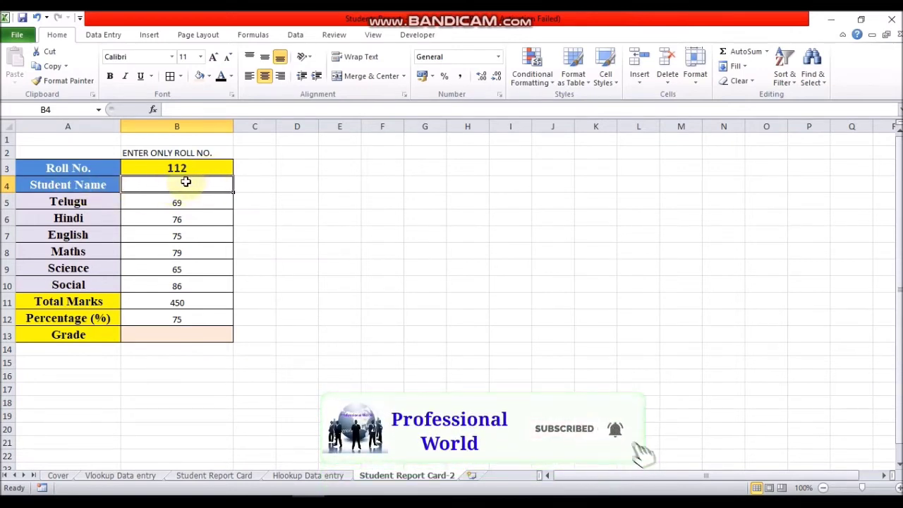
text(=)
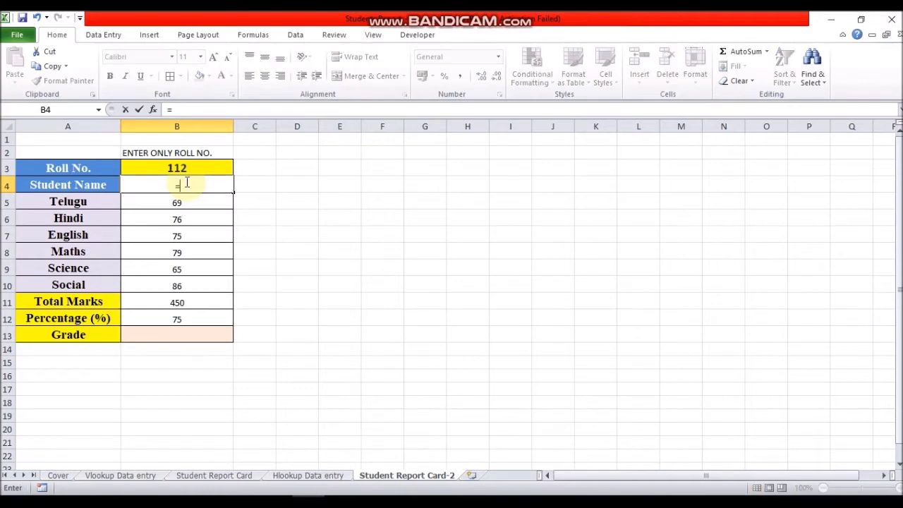
text(HLOO)
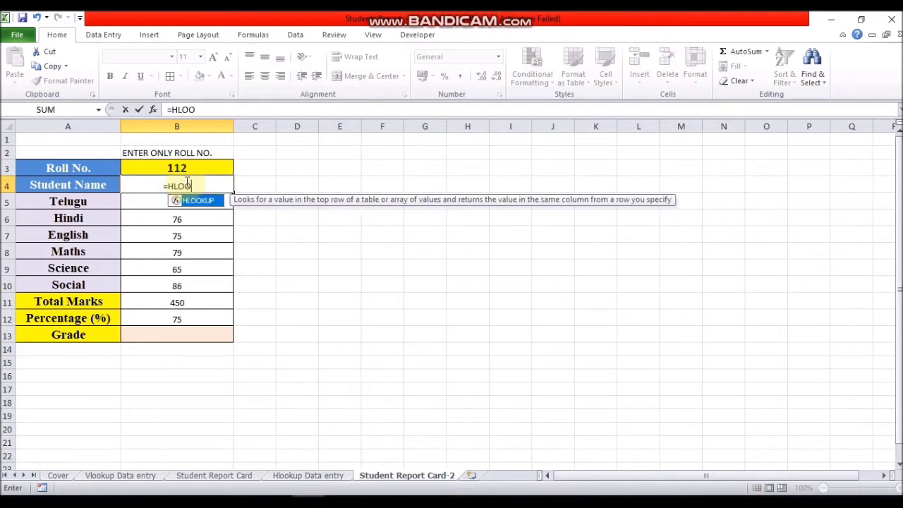
text(KUP)
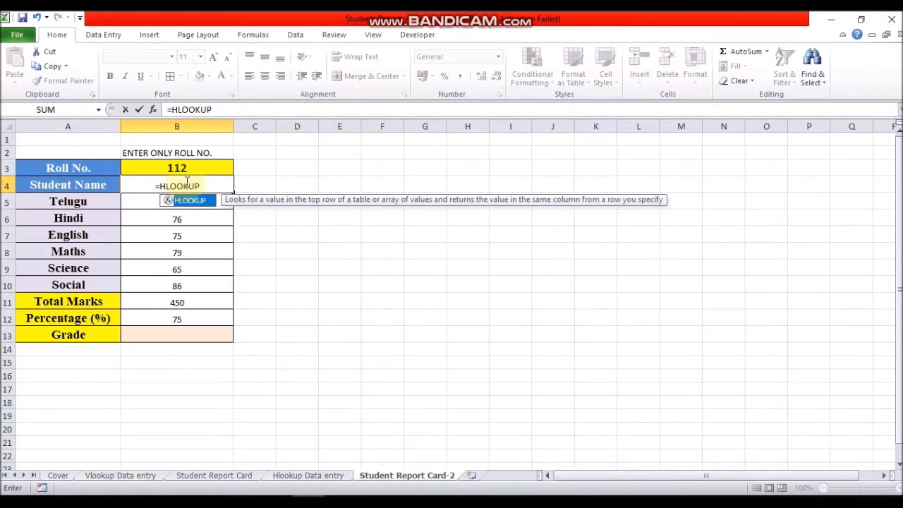
text(()
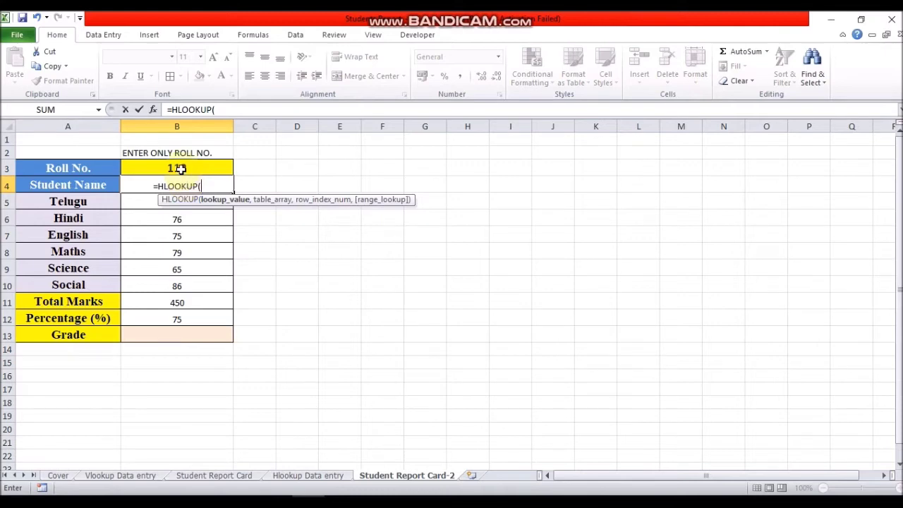
click(180, 168)
text(,)
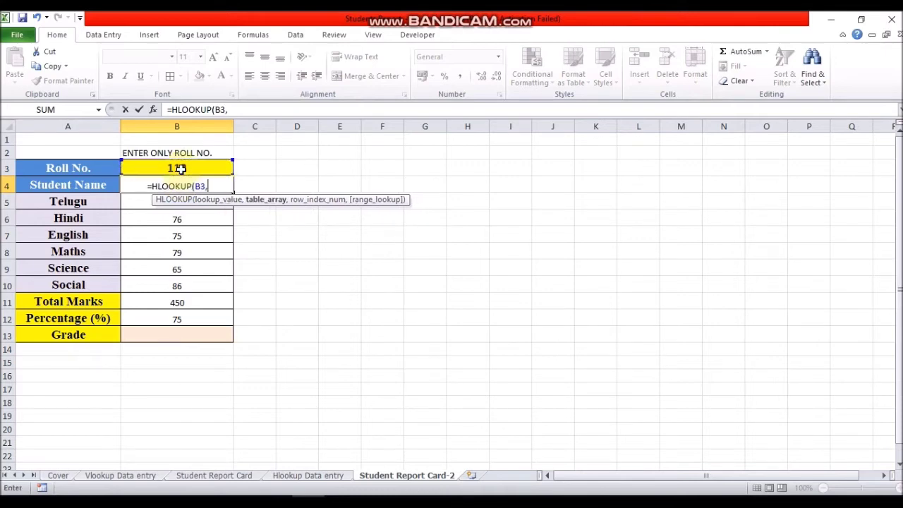
- Set the HLOOKUP table array to A3:AY12 on the Hlookup Data entry sheet
click(315, 476)
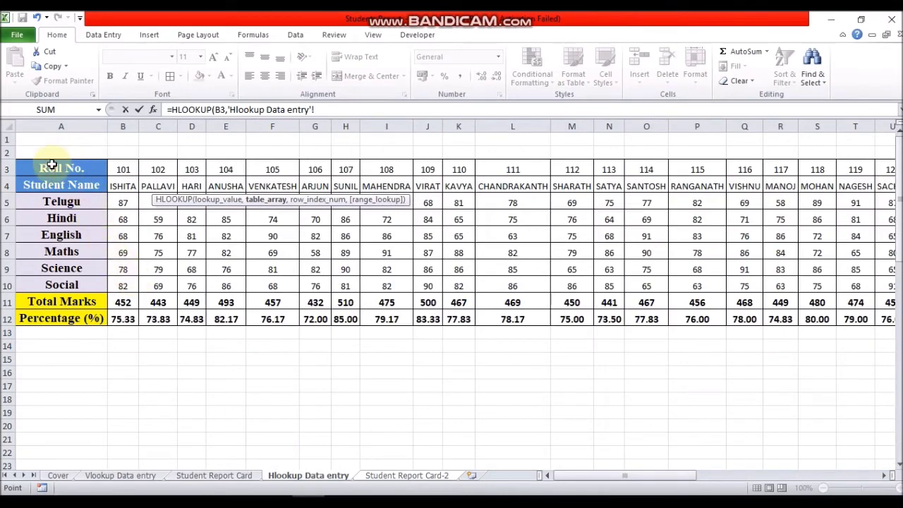
drag(51, 166, 797, 321)
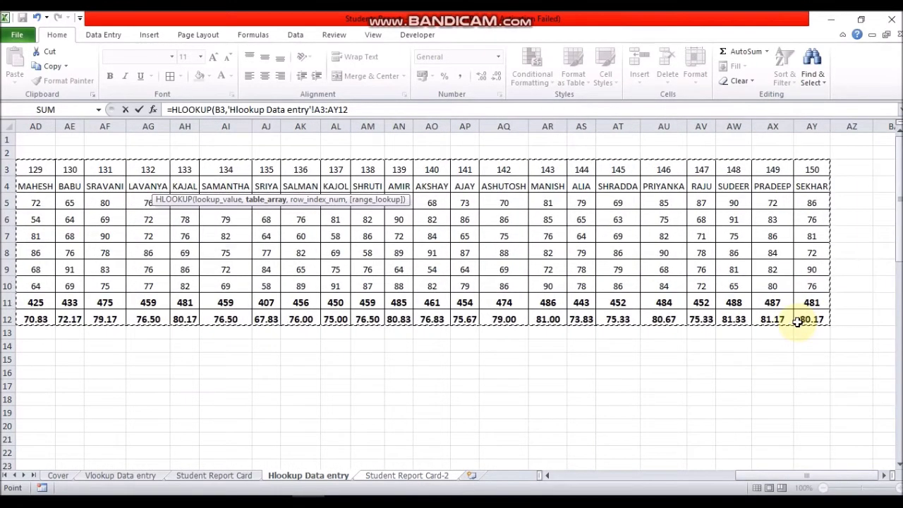
text(,)
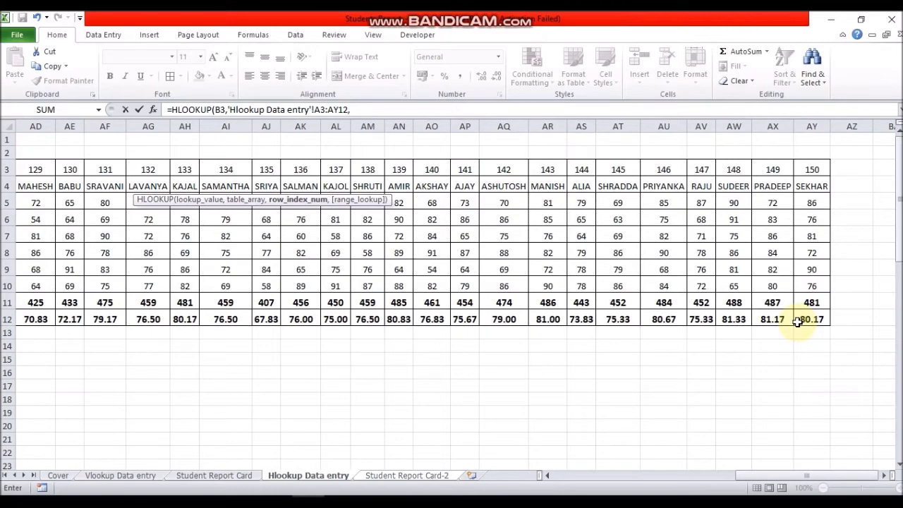
- Complete the Student Name HLOOKUP with row index 2 and range lookup 0 for an exact match
drag(800, 477, 547, 489)
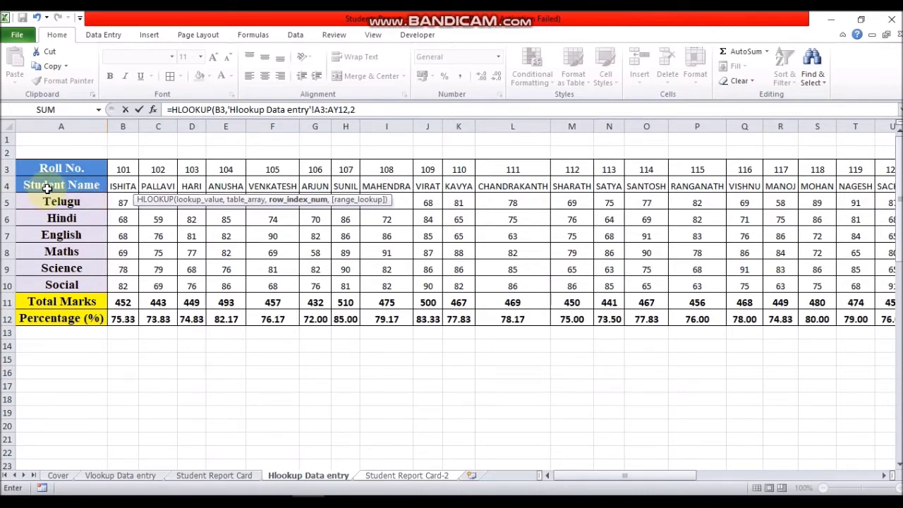
text(,)
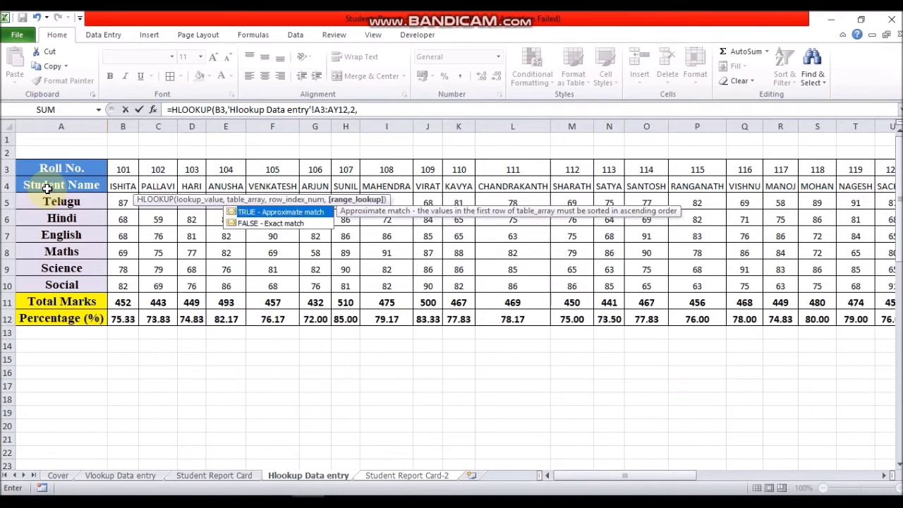
text(0)
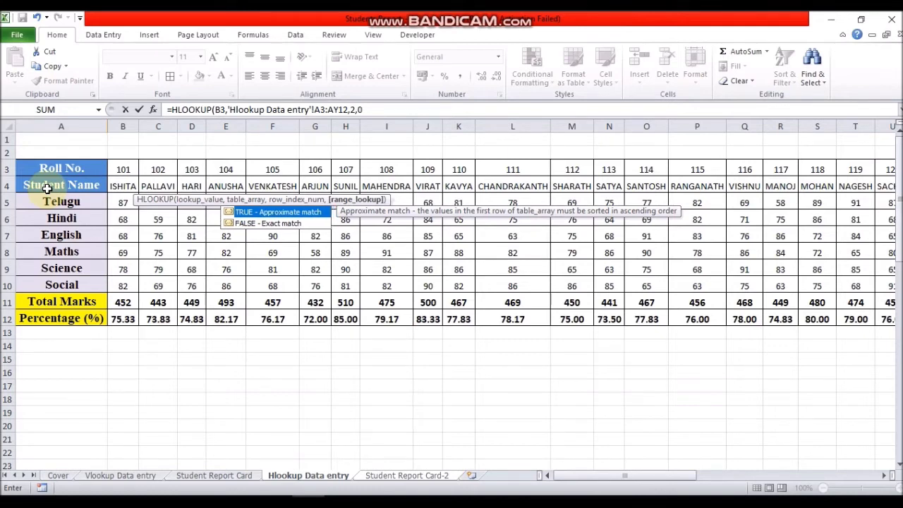
text())
key(Return)
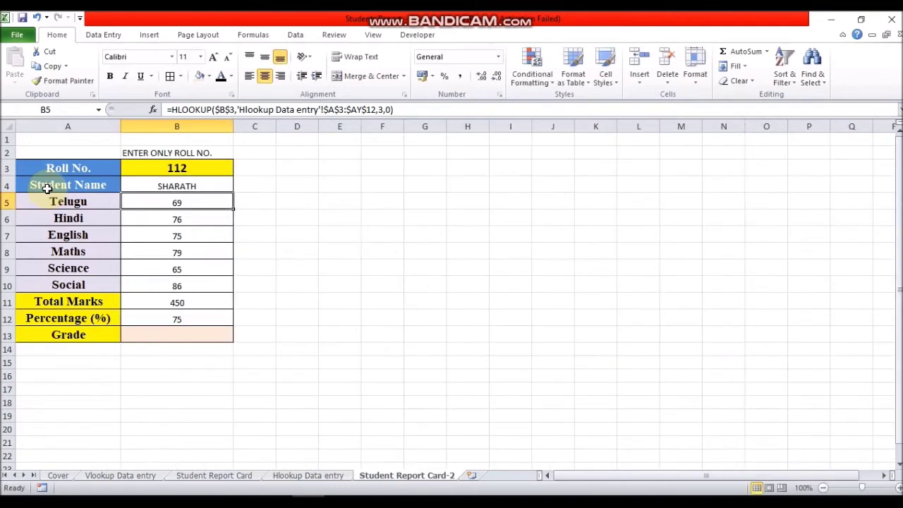
- Check the name, total marks and percentage on Student Report Card-2 against the same roll number's column on the Hlookup Data entry sheet
click(164, 182)
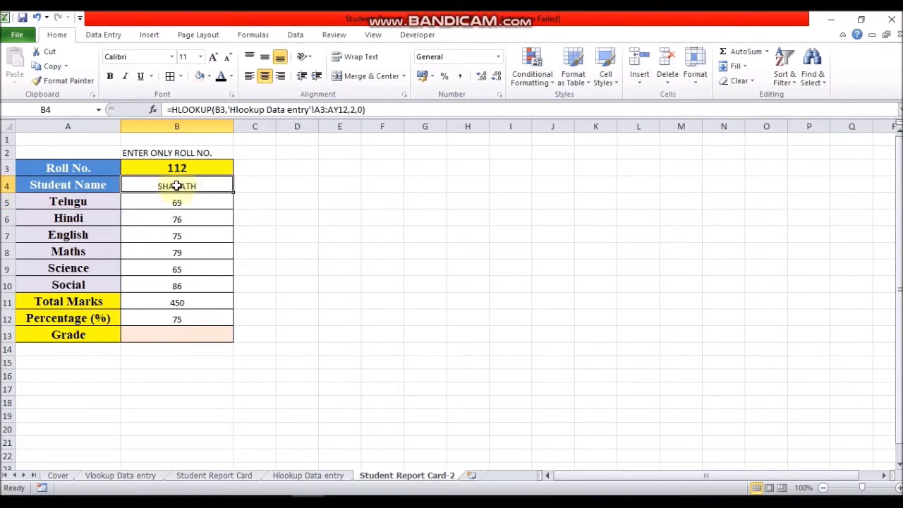
click(308, 479)
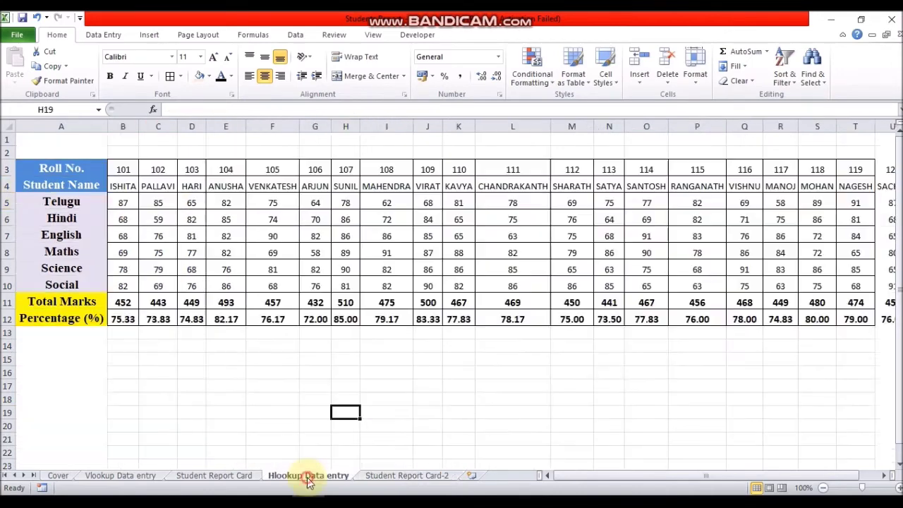
click(576, 124)
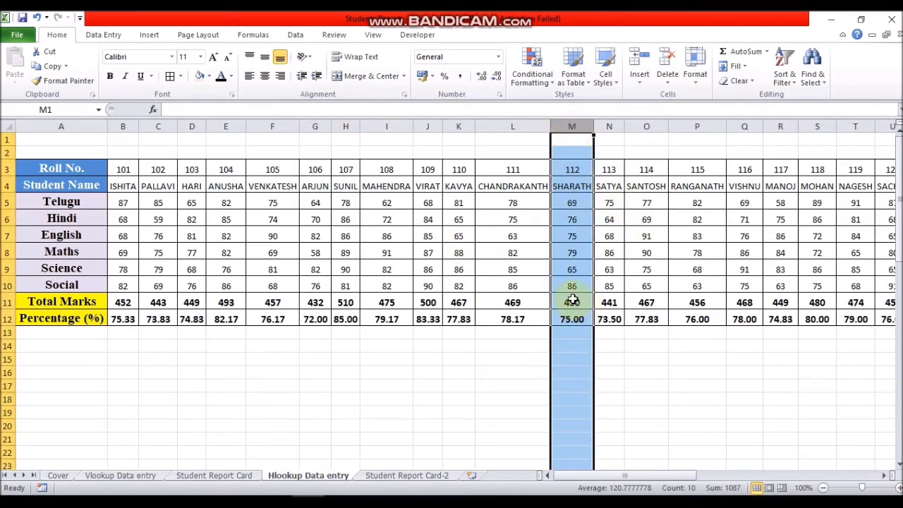
click(407, 475)
click(178, 304)
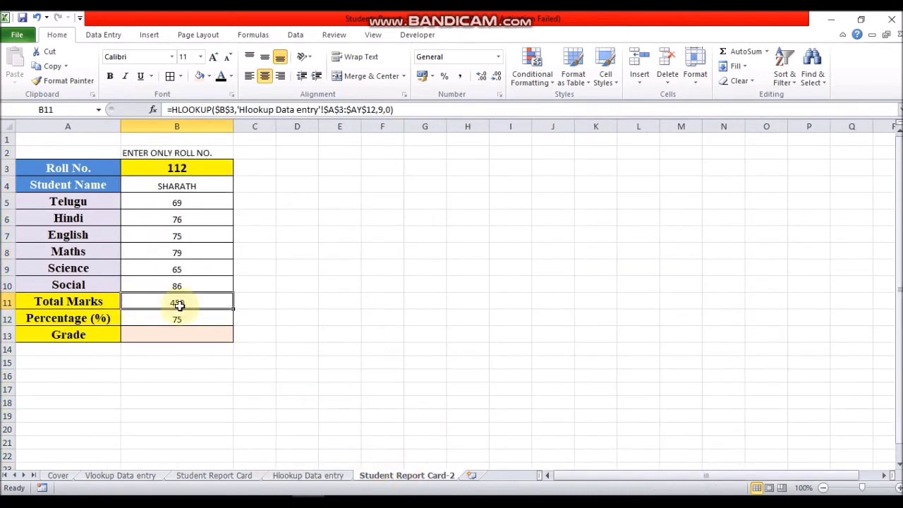
click(180, 317)
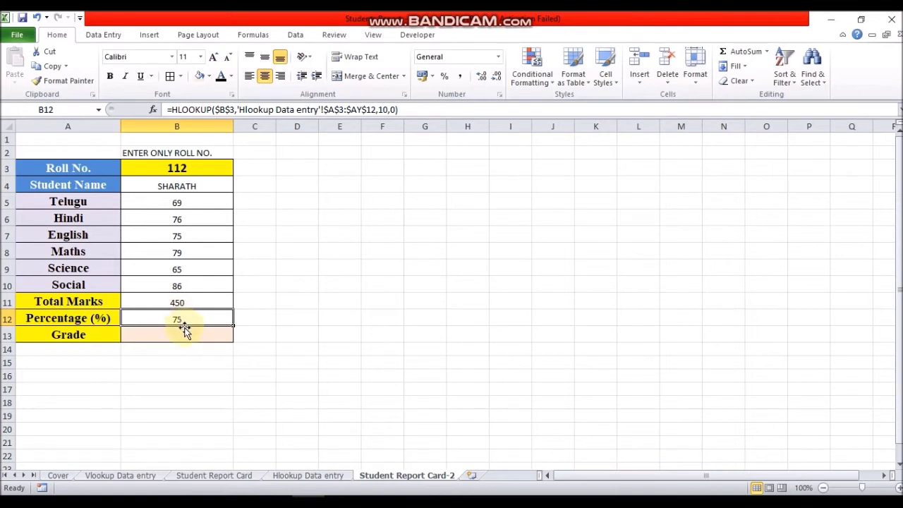
click(184, 342)
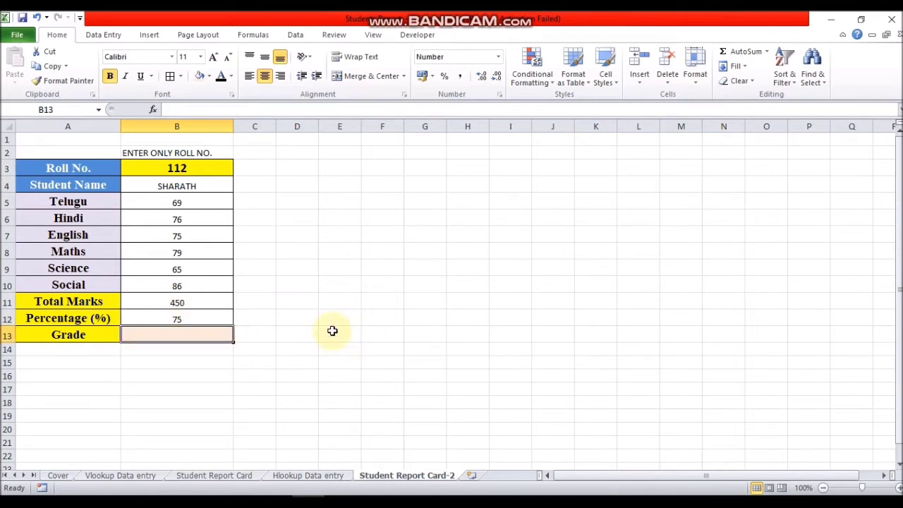
- Start an IF formula in the Grade cell B13 that returns an empty string when the percentage in B12 is blank
text(=)
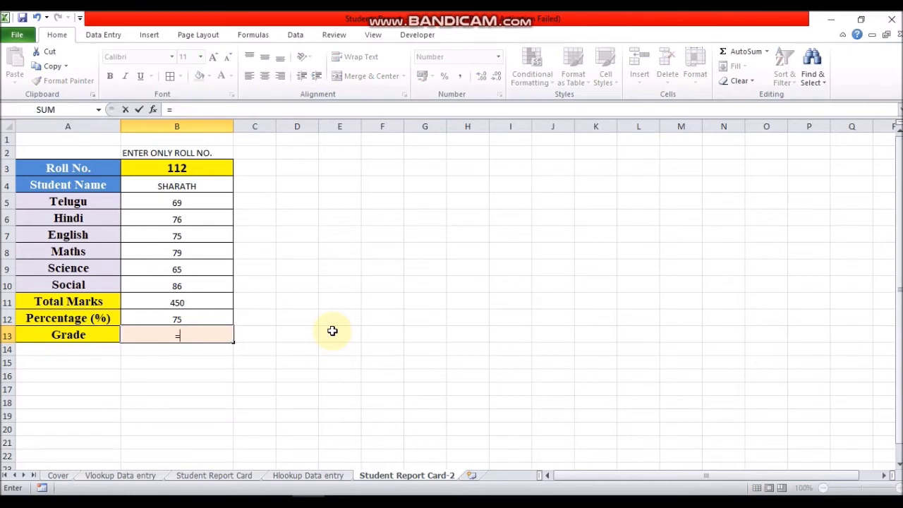
text(IF()
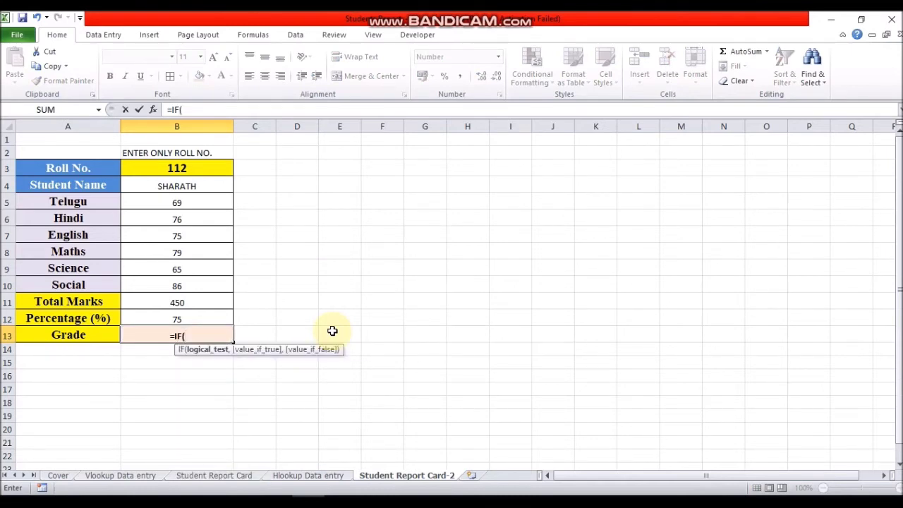
click(200, 317)
text(=)
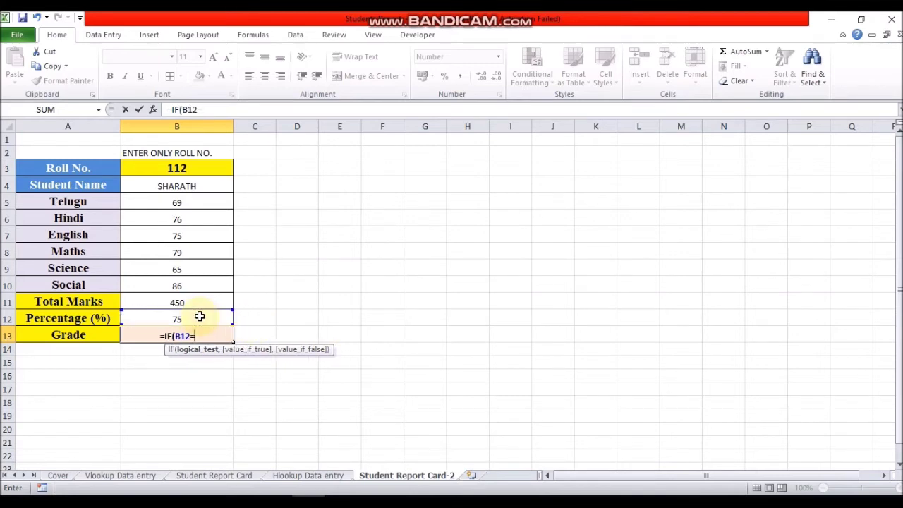
text("",)
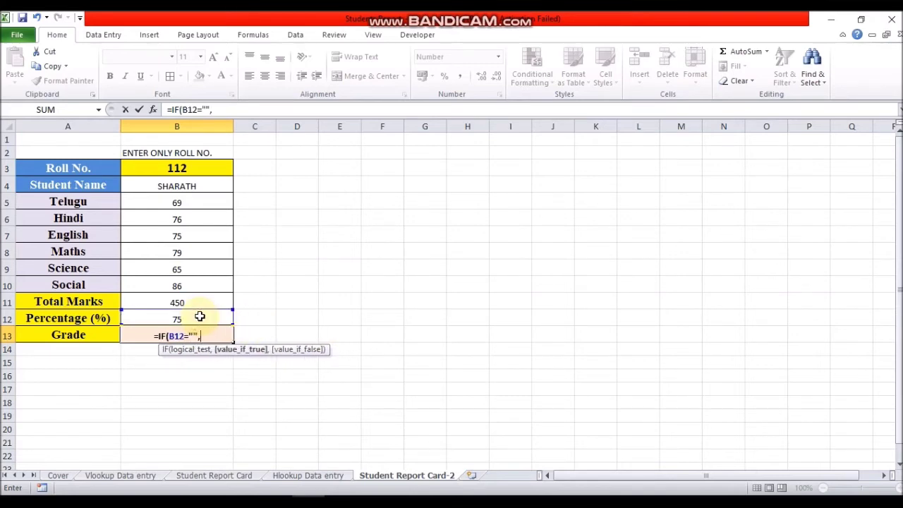
text("",)
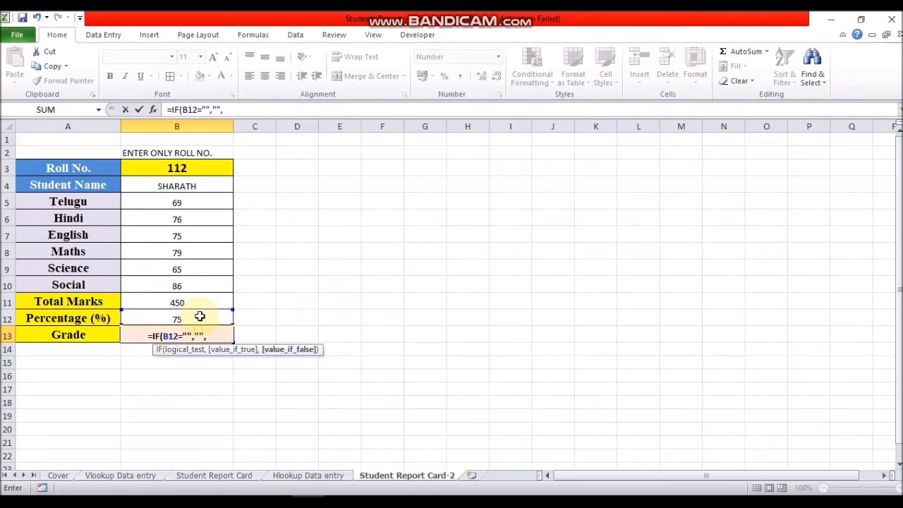
- Add a nested IF to the Grade formula that returns "A" when B12 is greater than 70
text(IF)
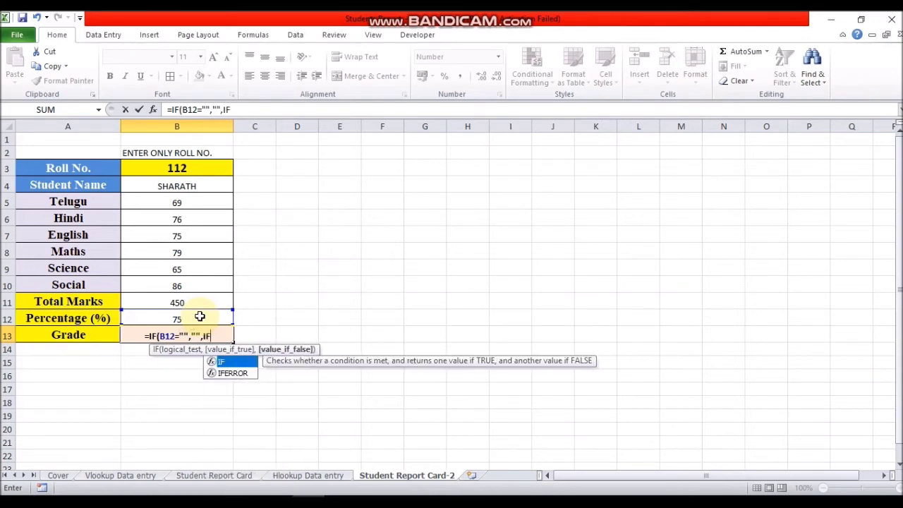
text(()
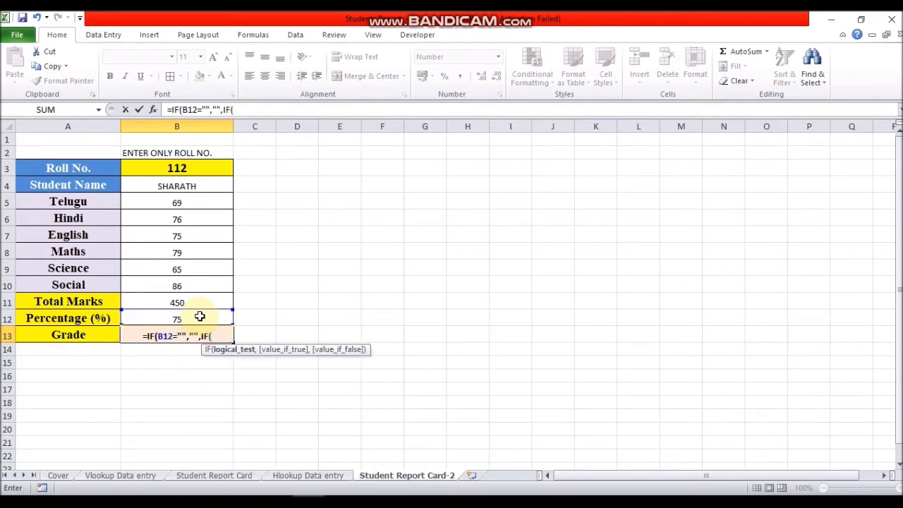
click(200, 316)
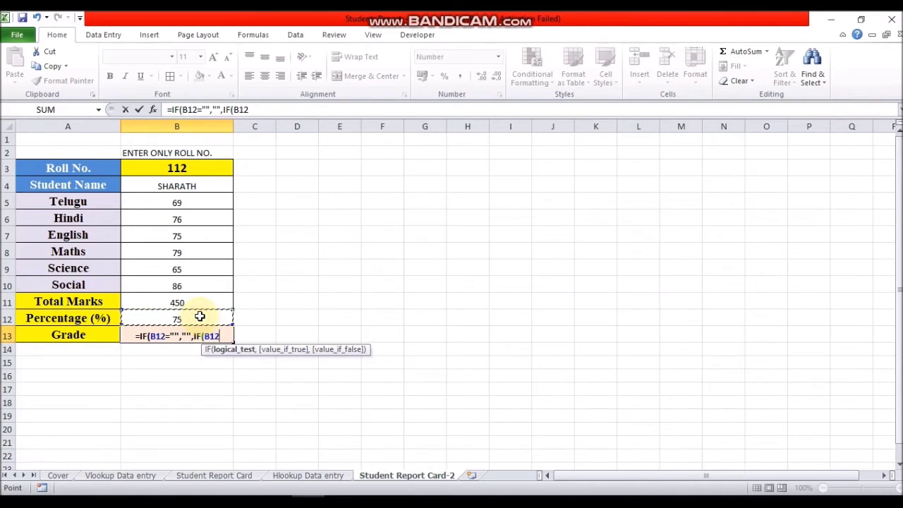
text(>7)
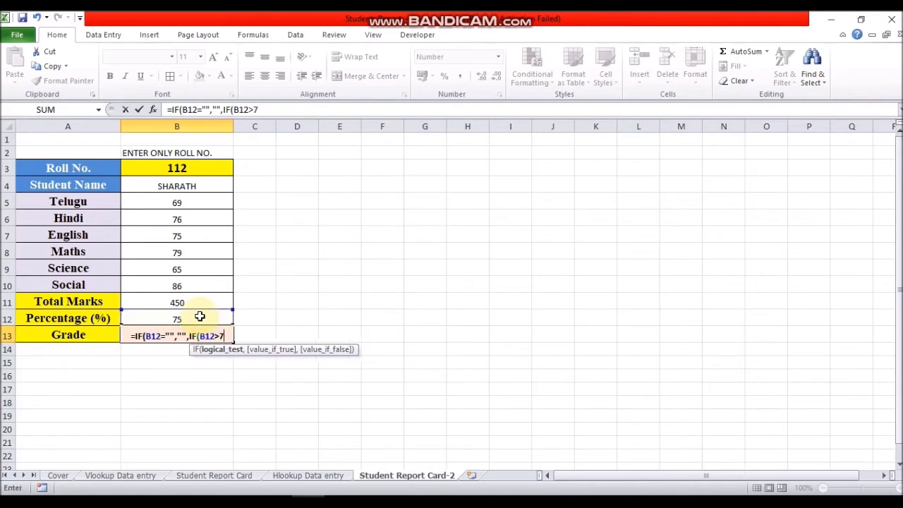
text(0,"a")
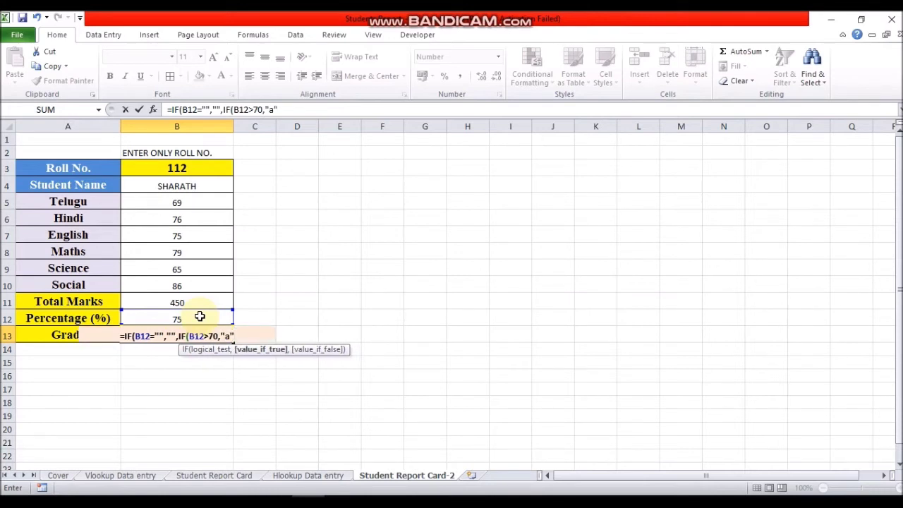
key(BackSpace)
key(BackSpace)
text(A)
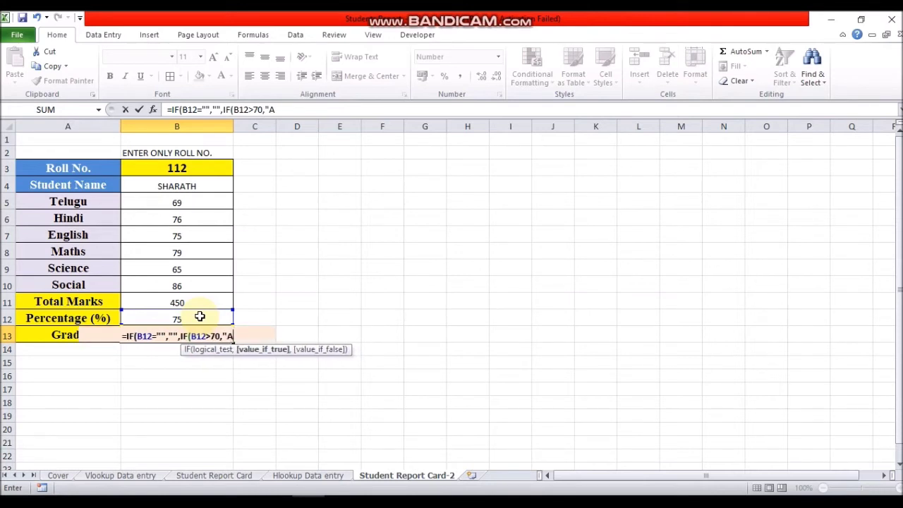
- Nest another IF in the Grade formula that returns "B" when B12 is greater than 60
text(",IF()
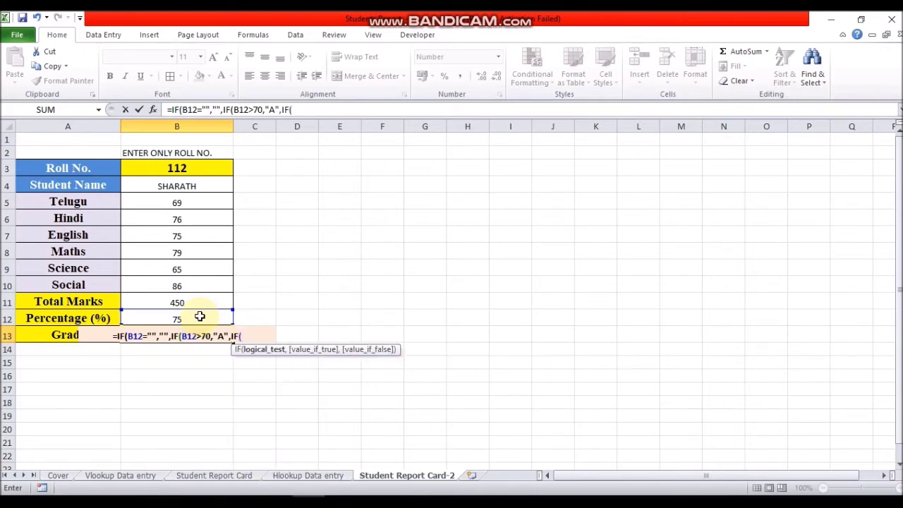
text(B12>)
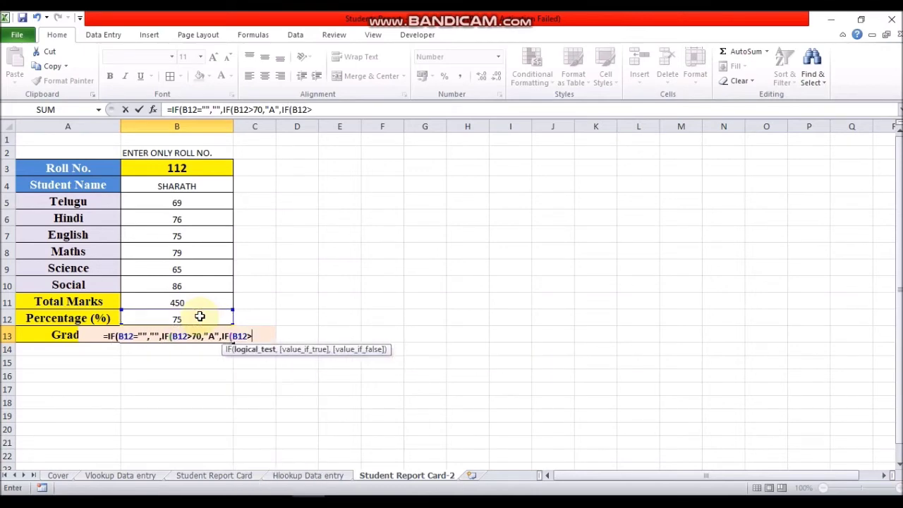
text(60)
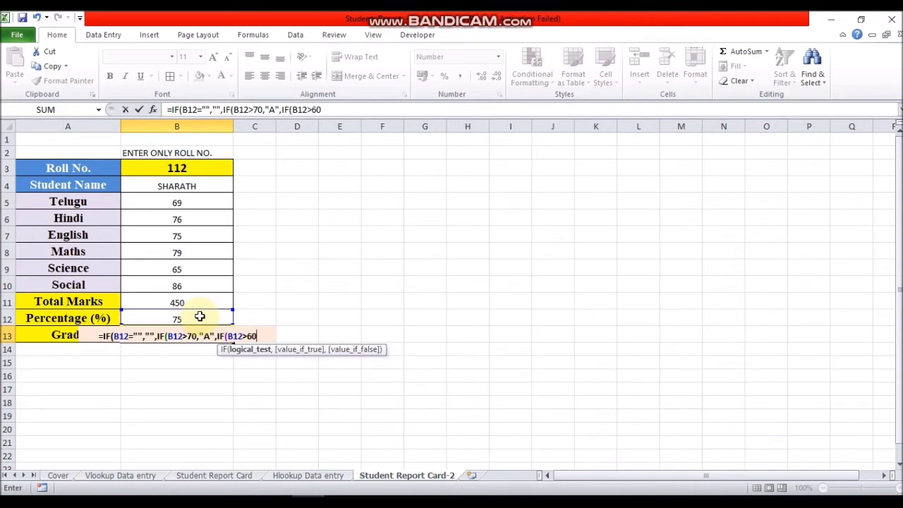
text(,"B")
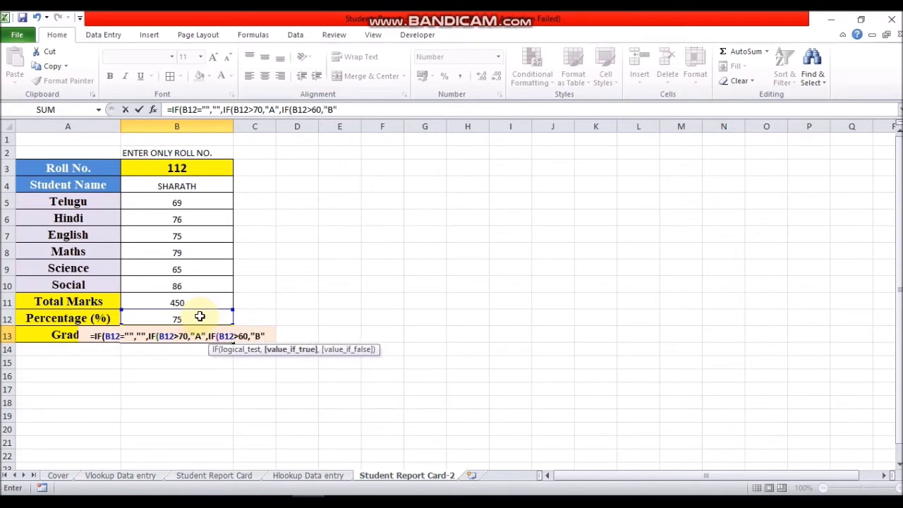
- Extend the Grade formula with a nested IF returning "C" when B12 is greater than 50
text(,IF)
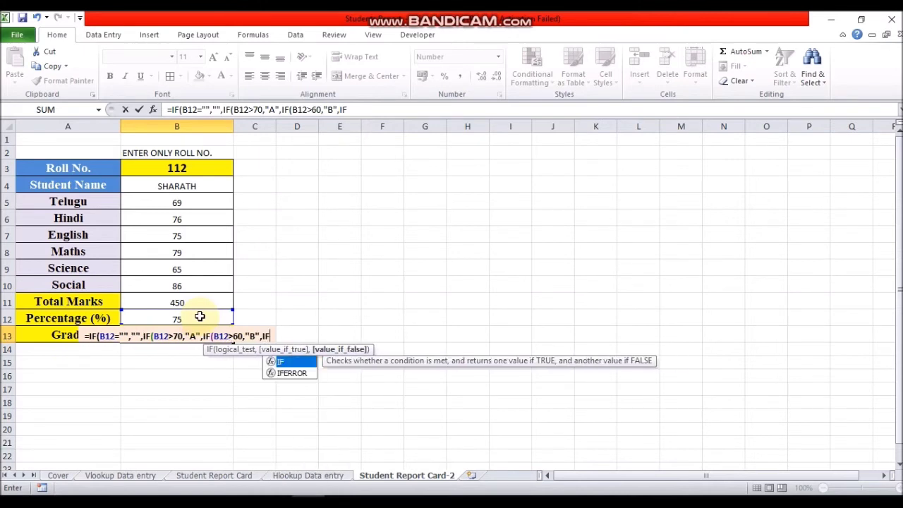
text(()
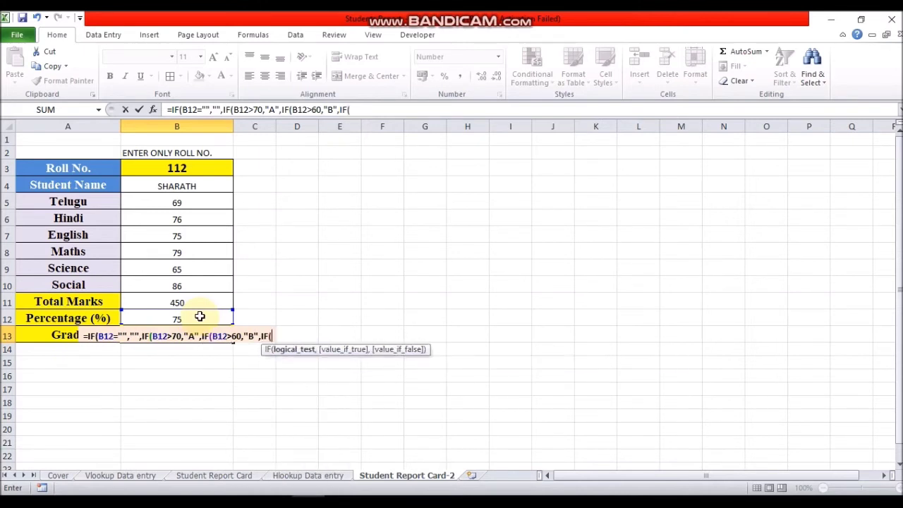
click(199, 316)
text(>)
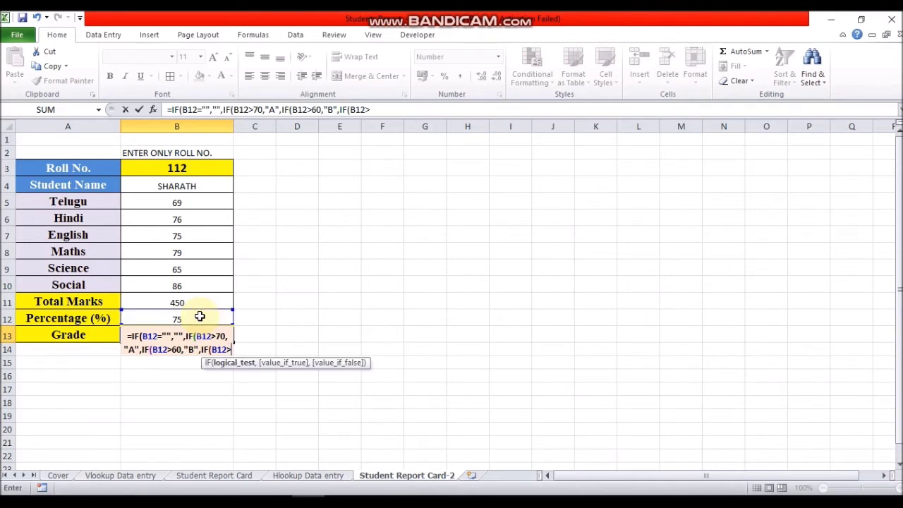
text(50)
text(,")
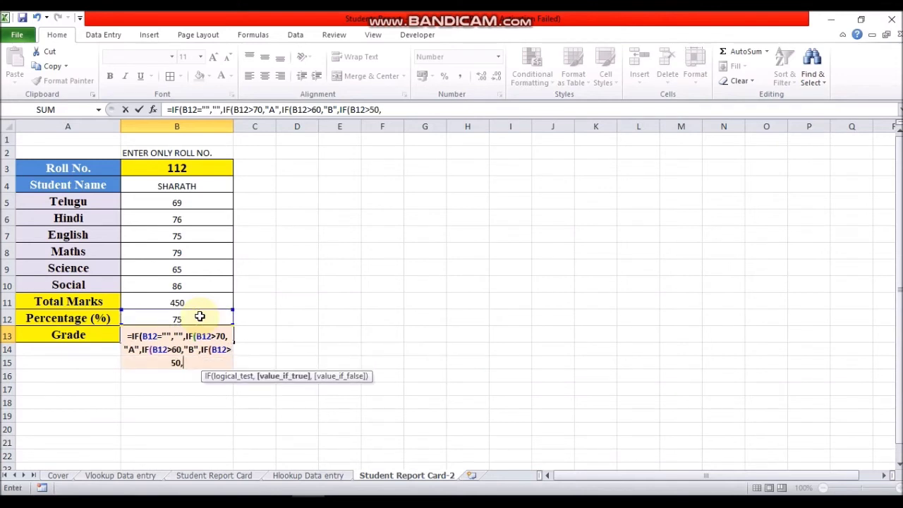
text(C")
- Add a last nested IF to the Grade formula that returns "D" when B12>=40
text(,IF)
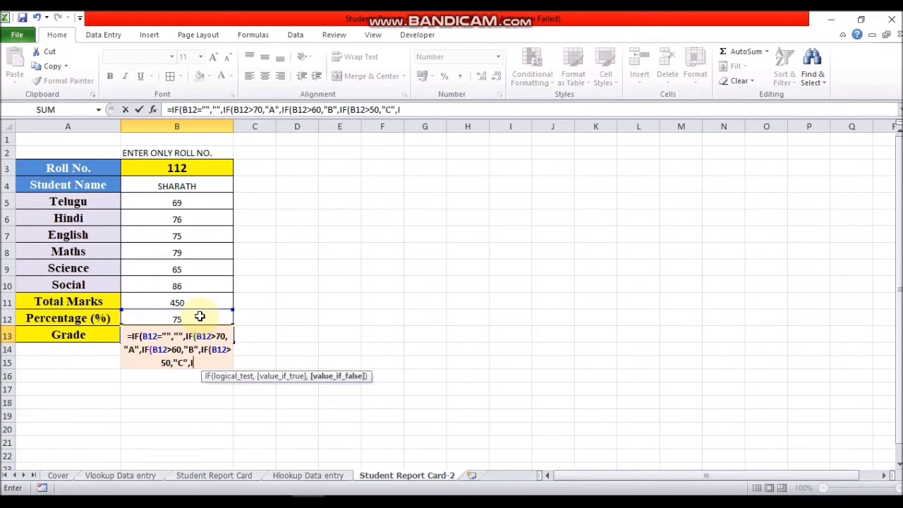
text(()
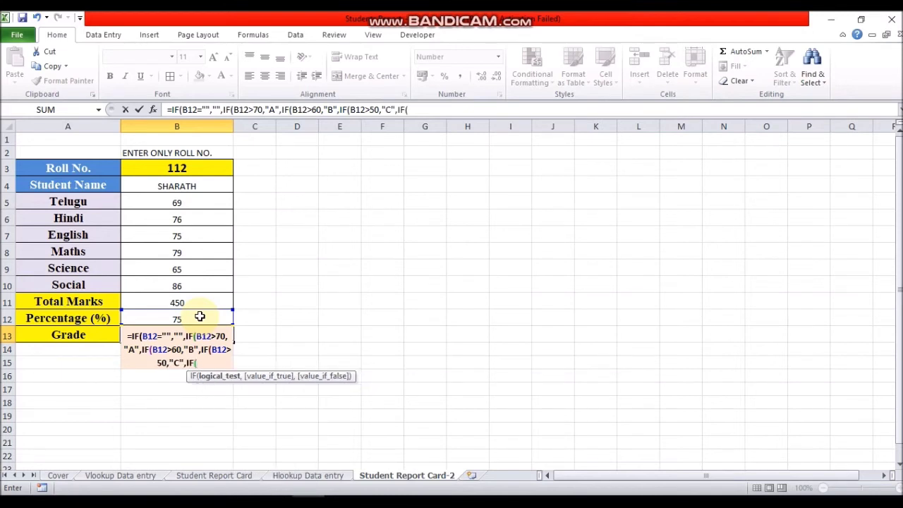
click(200, 316)
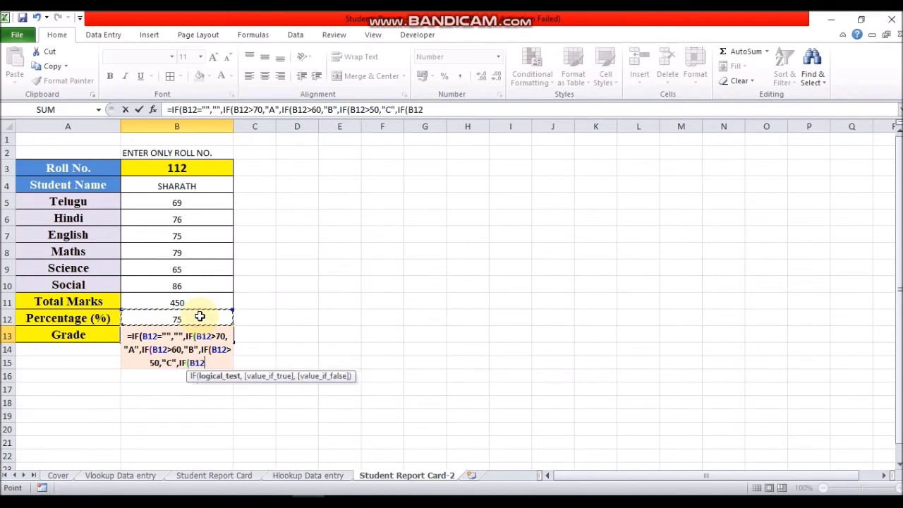
text(>)
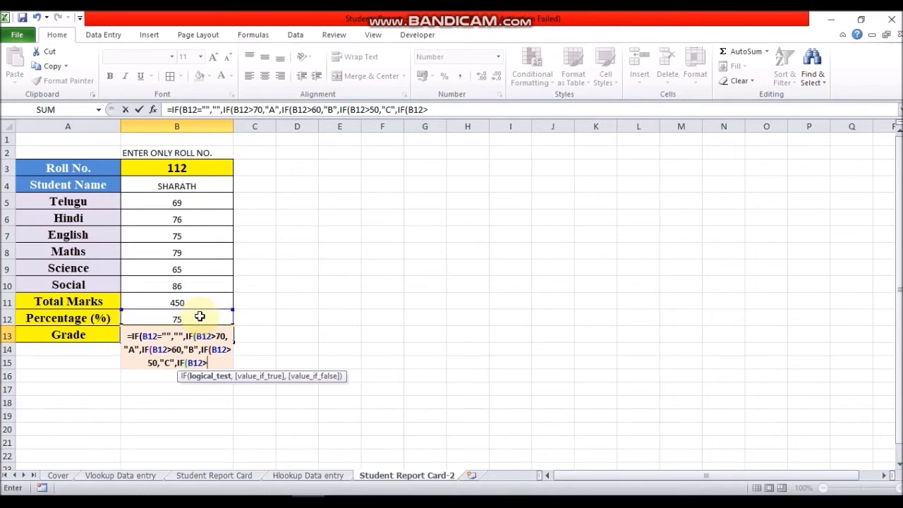
text(40)
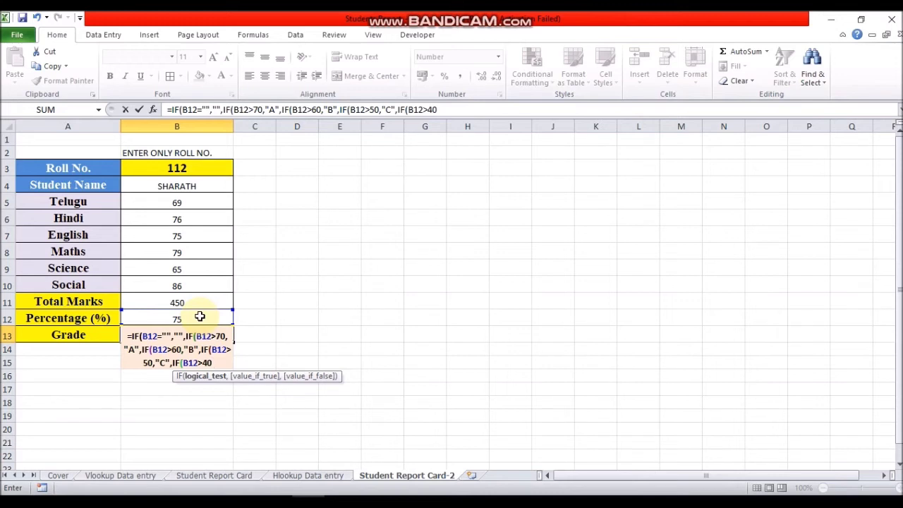
key(BackSpace)
key(BackSpace)
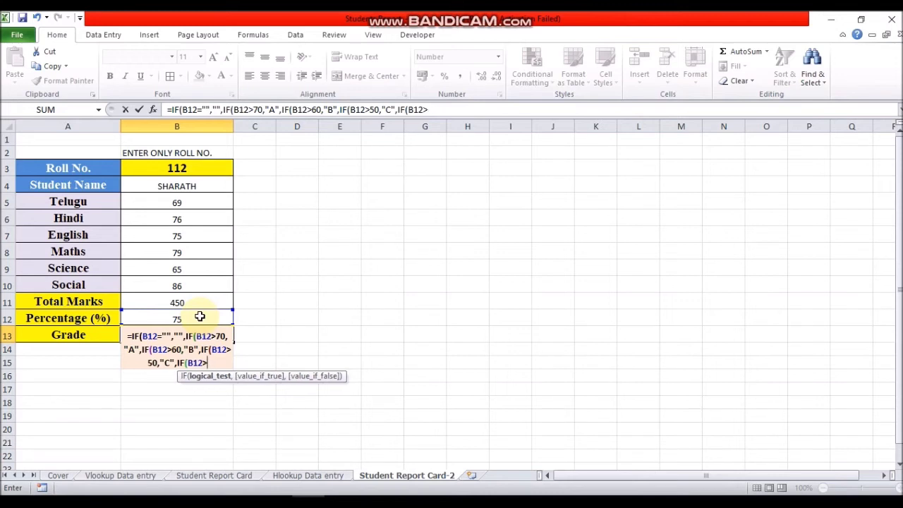
text(=40)
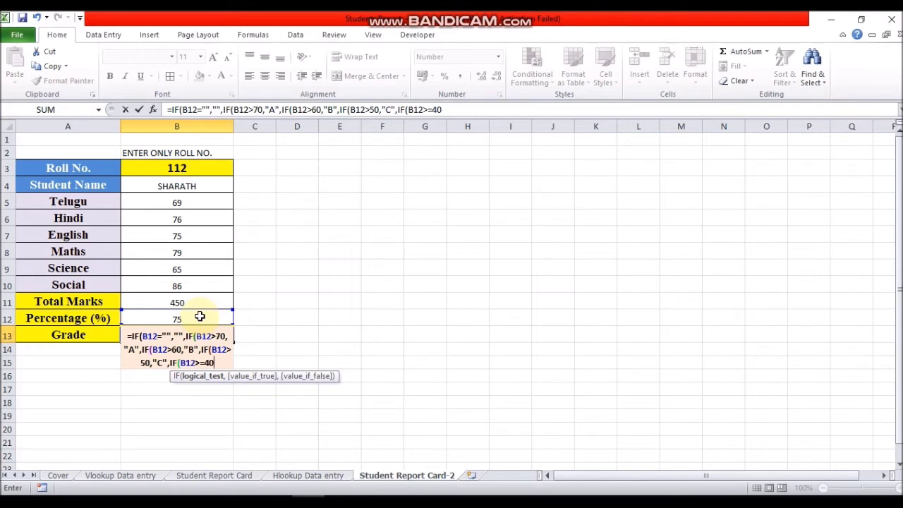
text(,d)
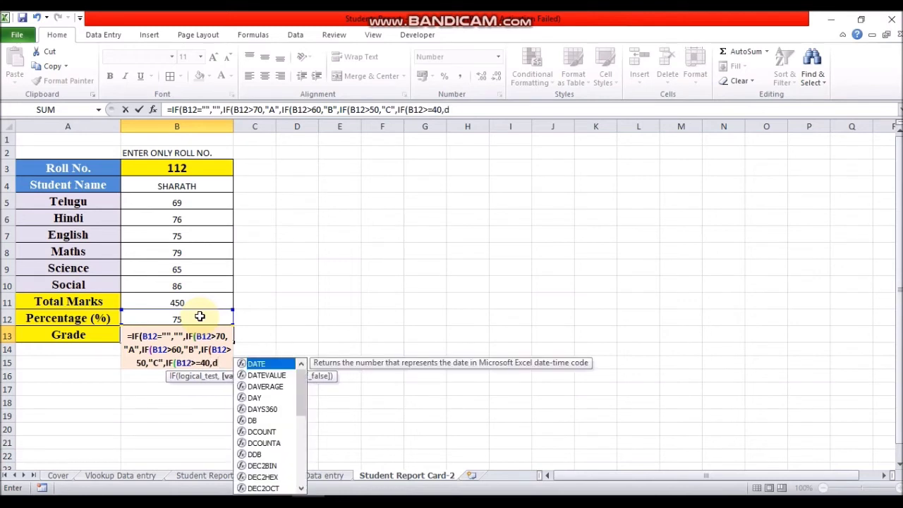
key(BackSpace)
text(")
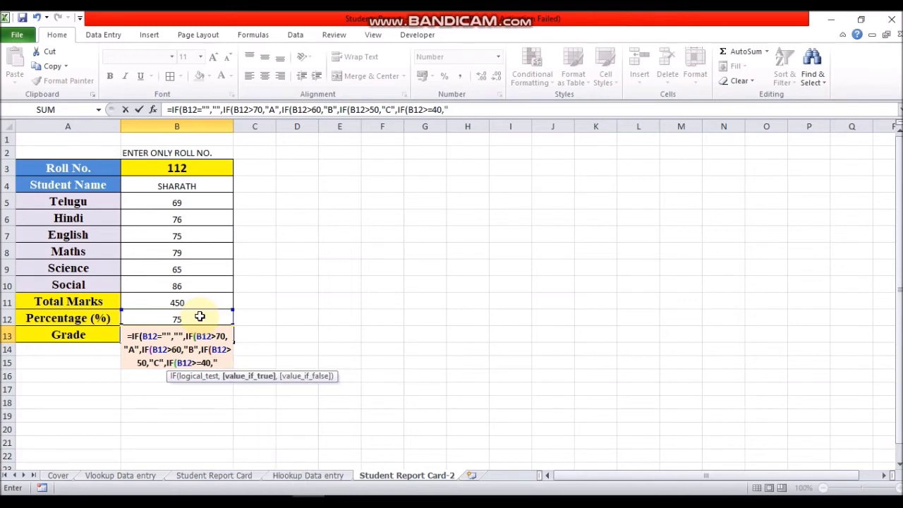
text(D",)
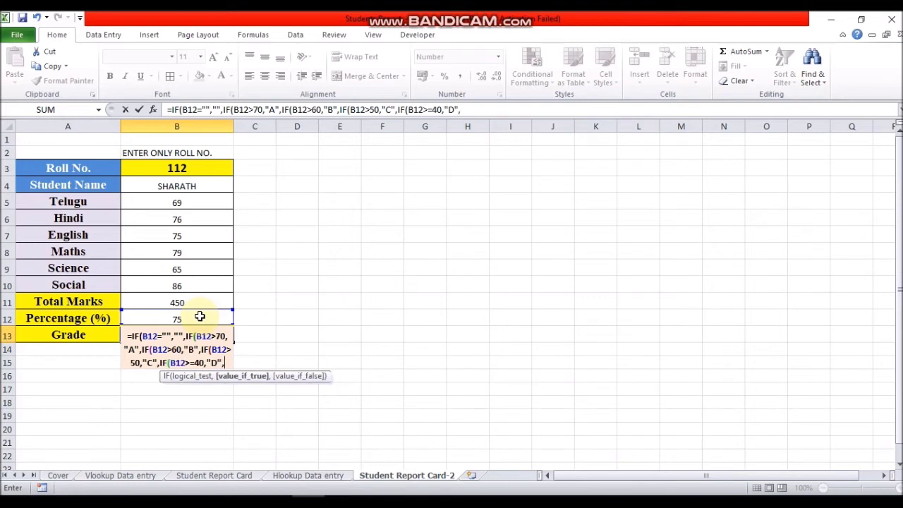
- Set "FAIL" as the Grade formula's final value-if-false, close all five IF functions and enter the formula
text(FAIL)
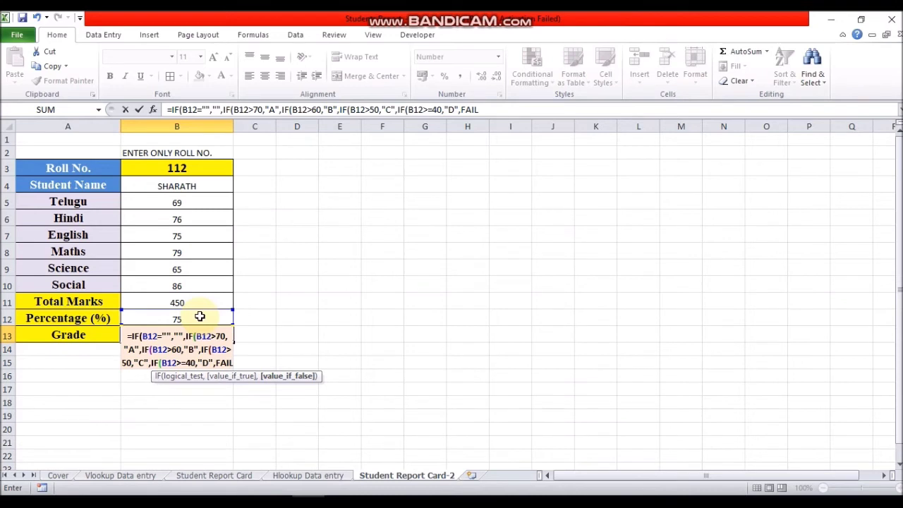
key(BackSpace)
key(BackSpace)
key(BackSpace)
key(BackSpace)
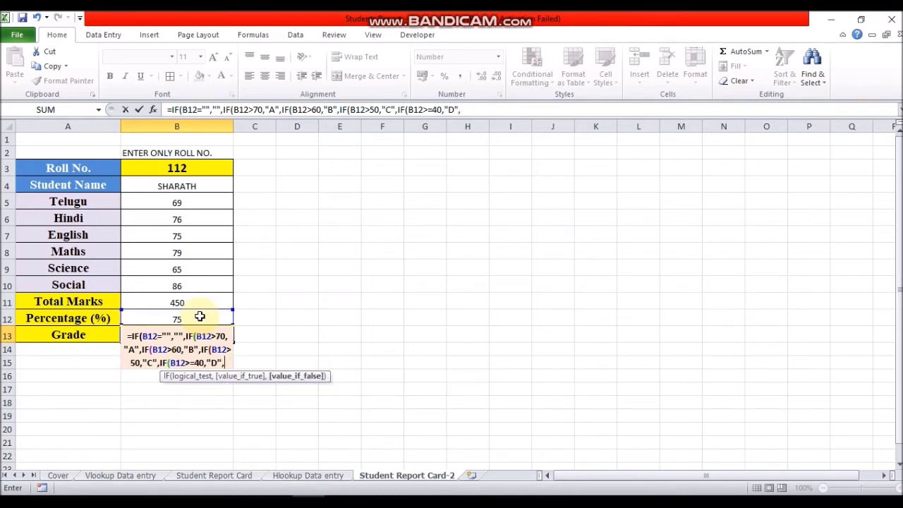
text("FAIL")
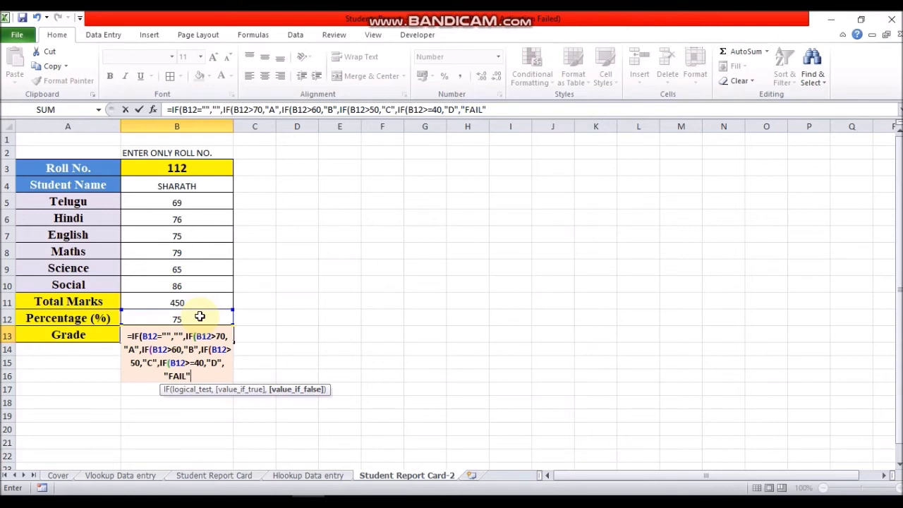
text()))))
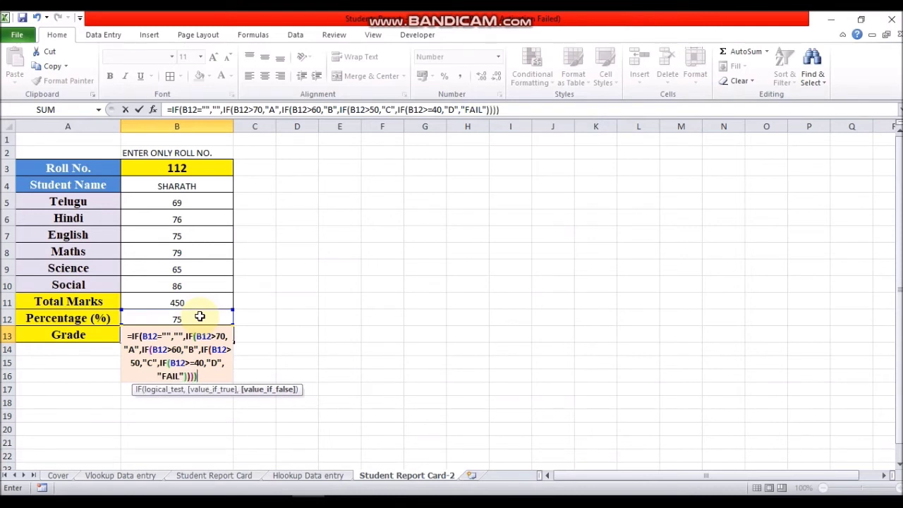
text())
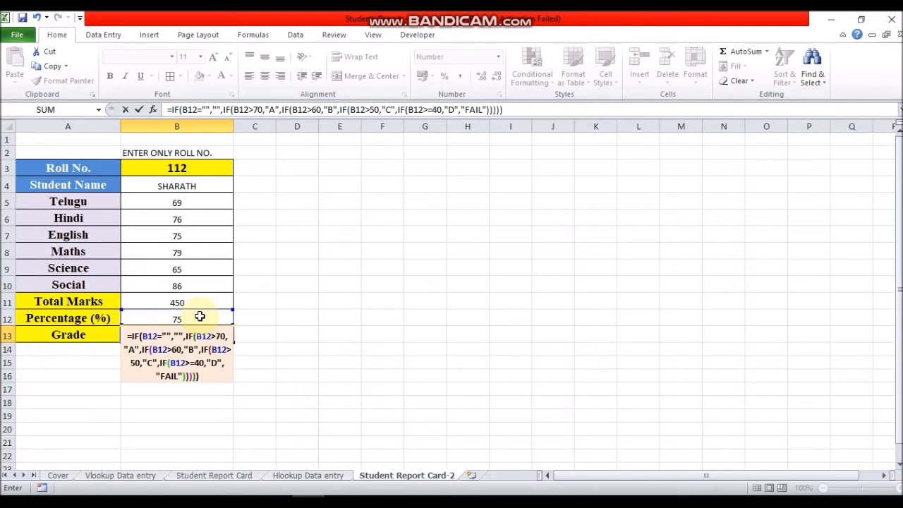
key(Return)
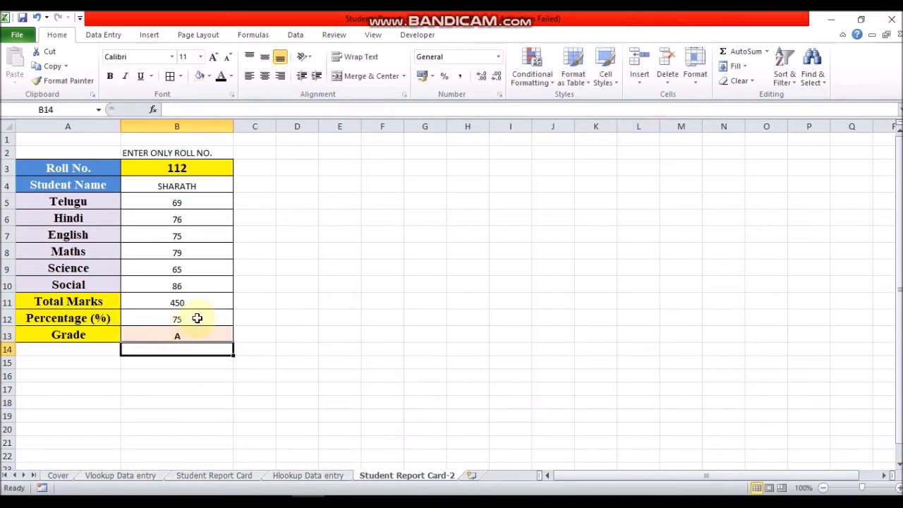
- Review the Grade formula and the HLOOKUP formulas behind the Telugu and Hindi marks on the report card
click(197, 318)
click(179, 331)
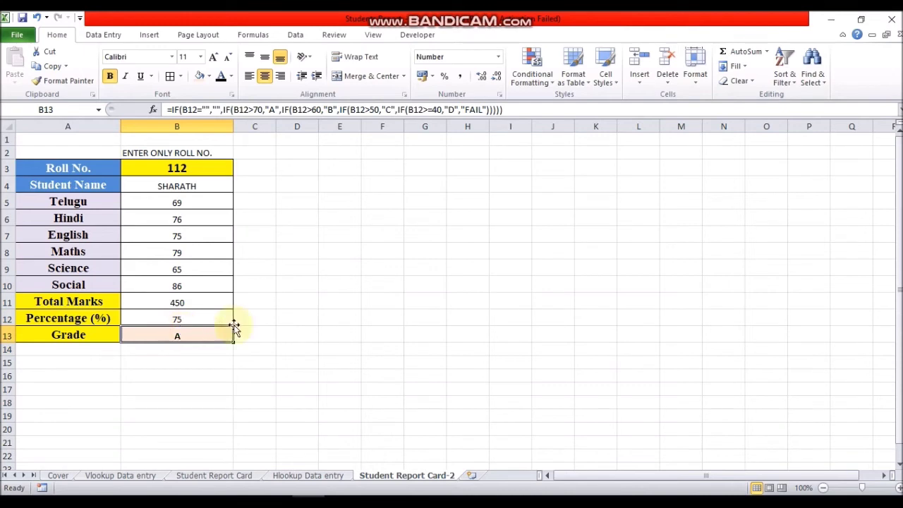
click(207, 200)
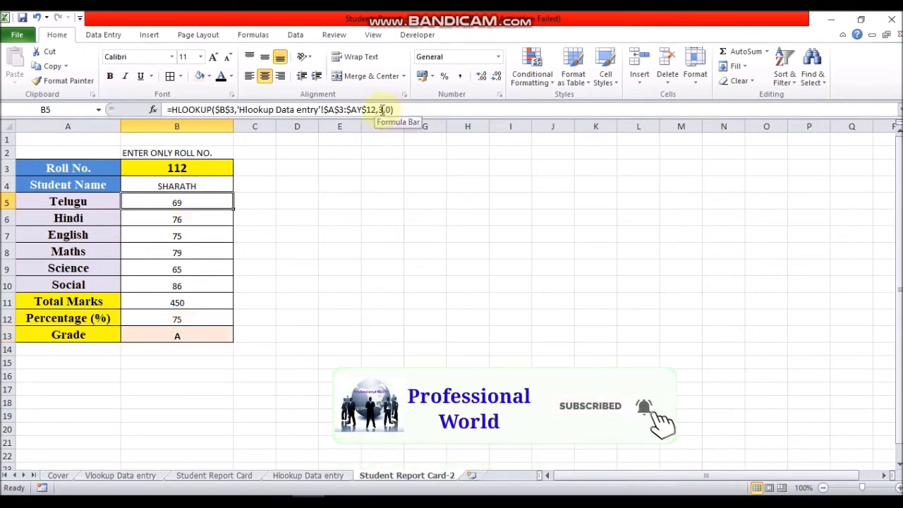
click(174, 220)
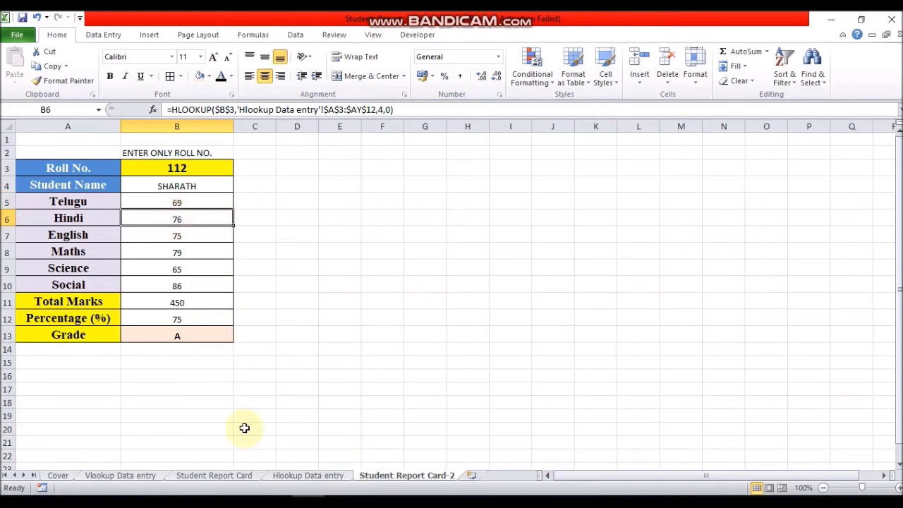
- Check the row order of the labels from Student Name to Maths on the Hlookup Data entry sheet, then return to Student Report Card-2
click(305, 477)
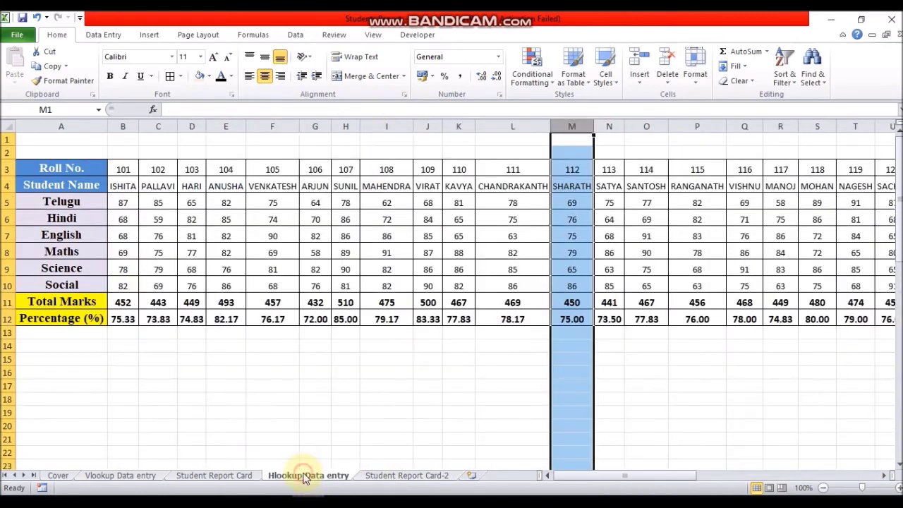
click(61, 182)
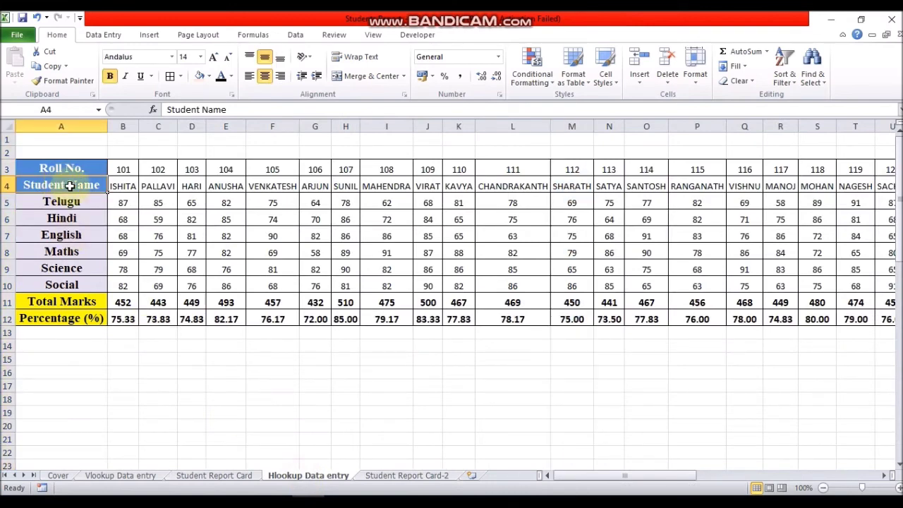
click(65, 201)
click(69, 217)
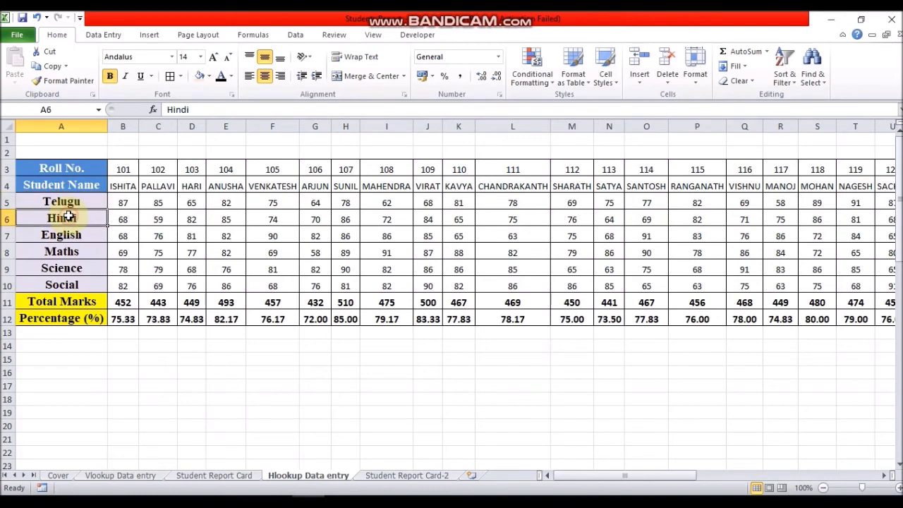
click(69, 235)
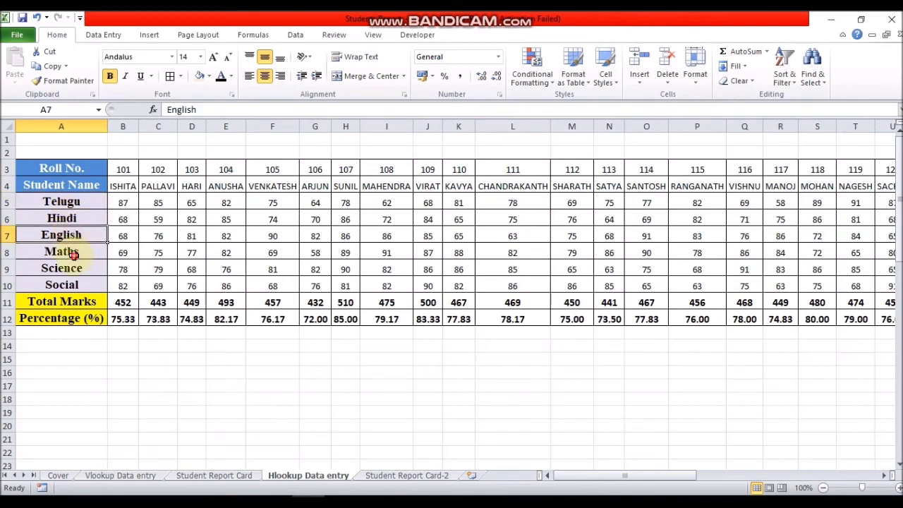
click(74, 253)
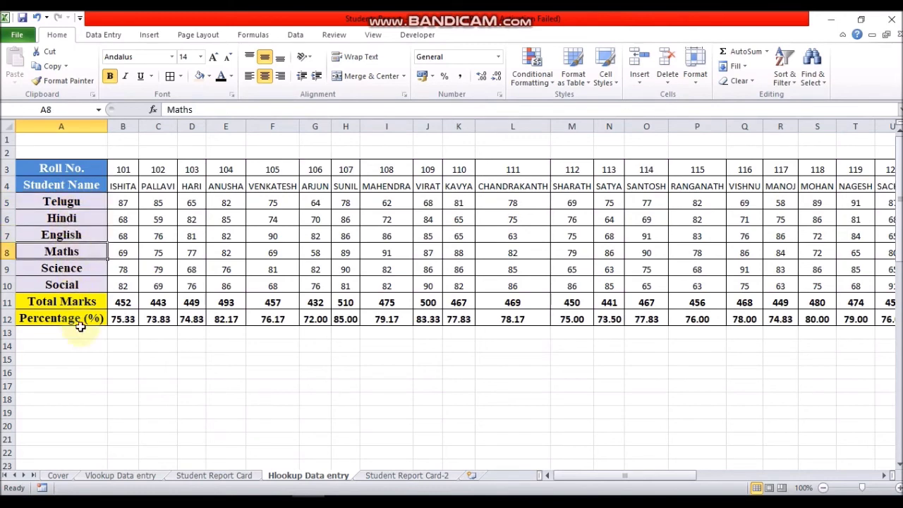
click(395, 475)
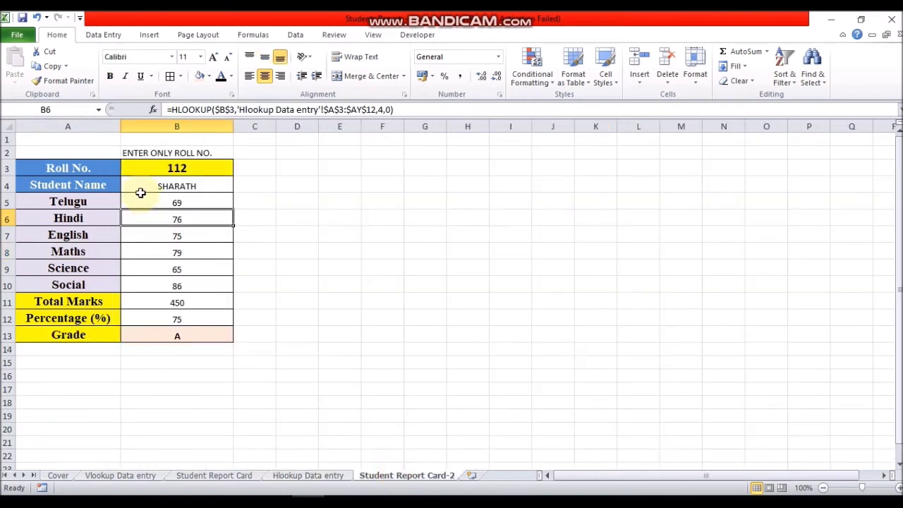
- Set the Roll No. in B3 to 122 to test the report card
click(193, 164)
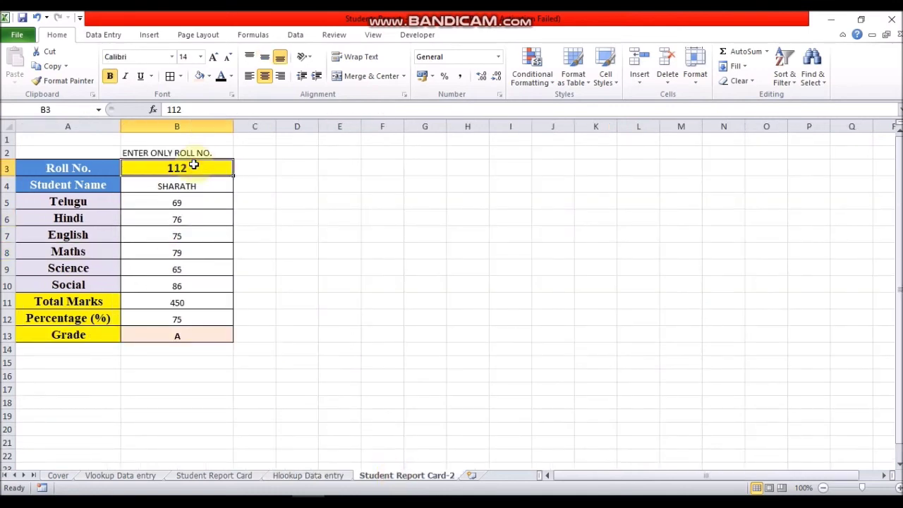
text(12)
key(Return)
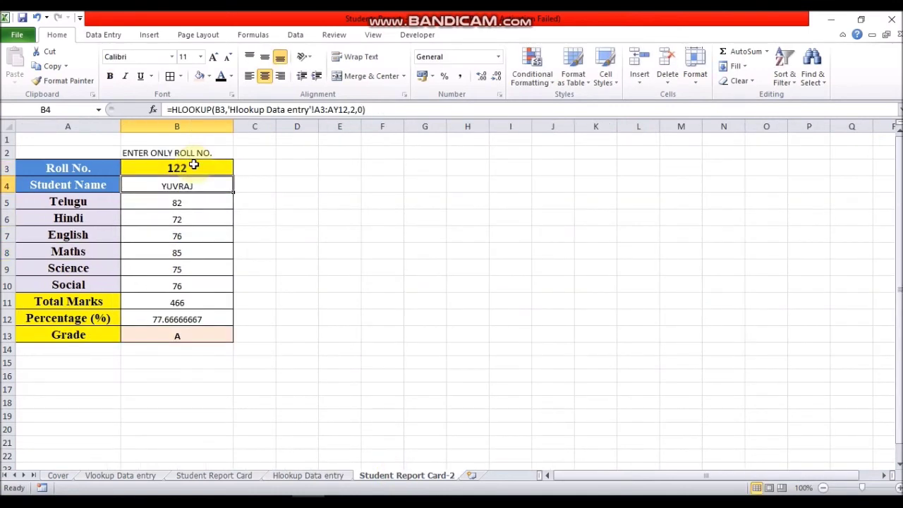
- Format the Percentage (%) value in B12 to show two decimal places
click(194, 169)
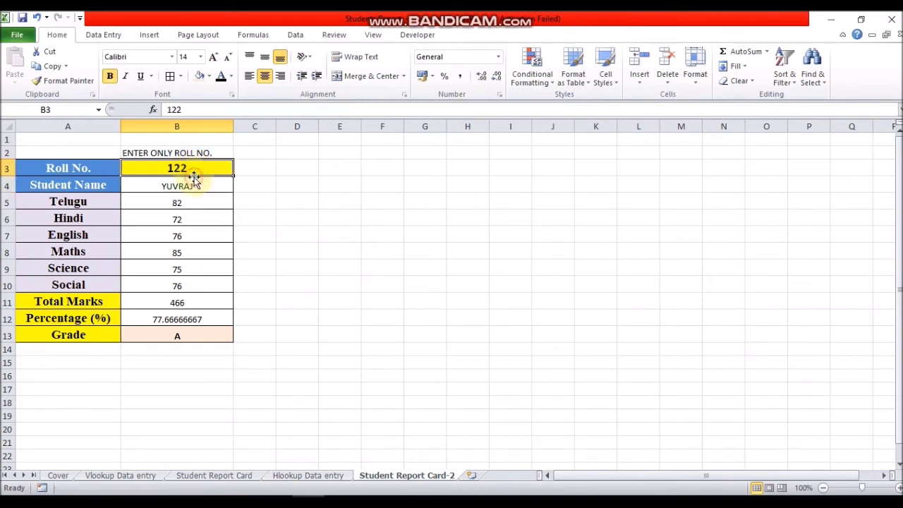
click(181, 317)
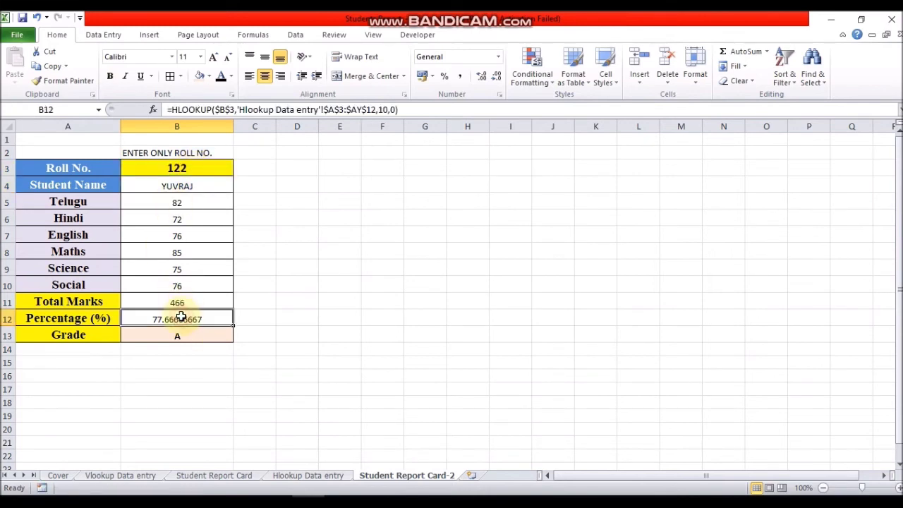
click(497, 76)
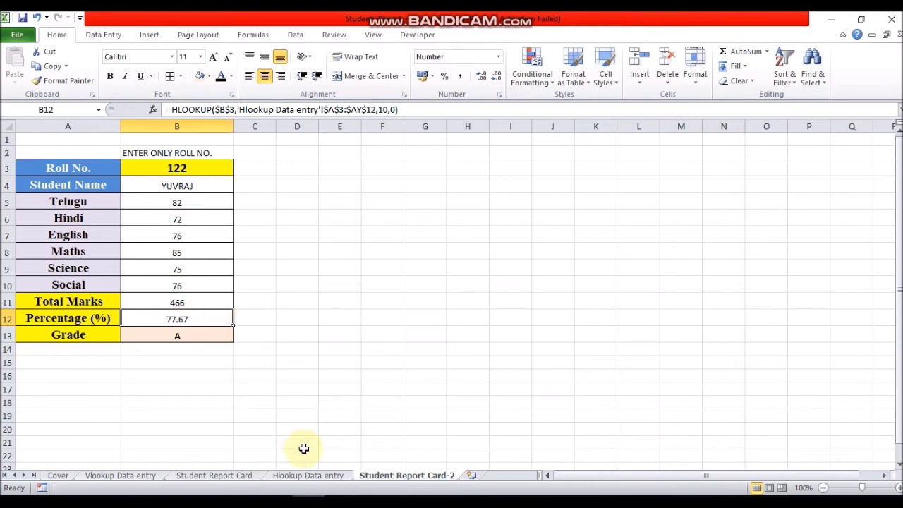
- Compare roll number 122's column on the Hlookup Data entry sheet with the details on Student Report Card-2
click(311, 475)
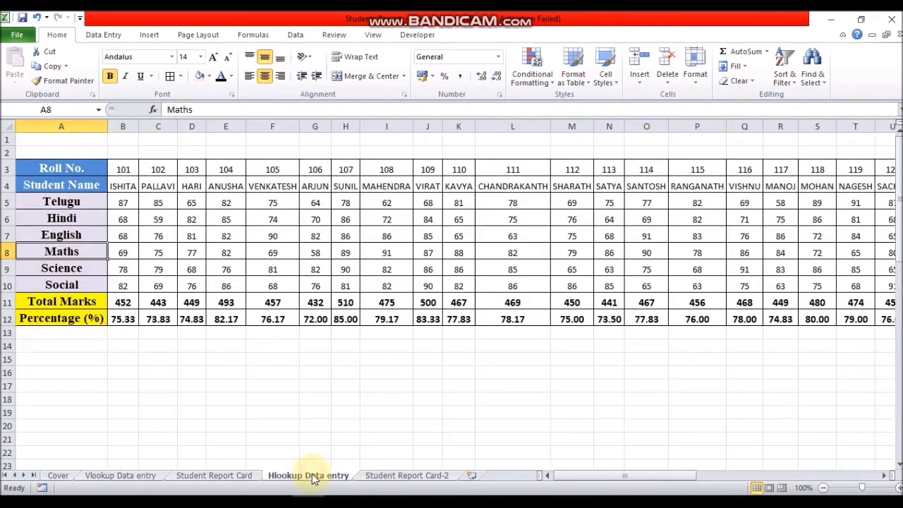
click(884, 475)
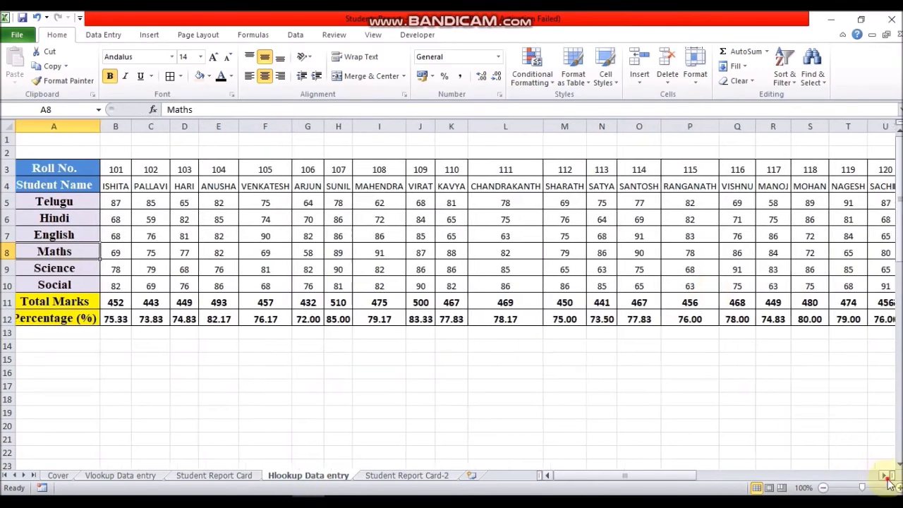
click(884, 476)
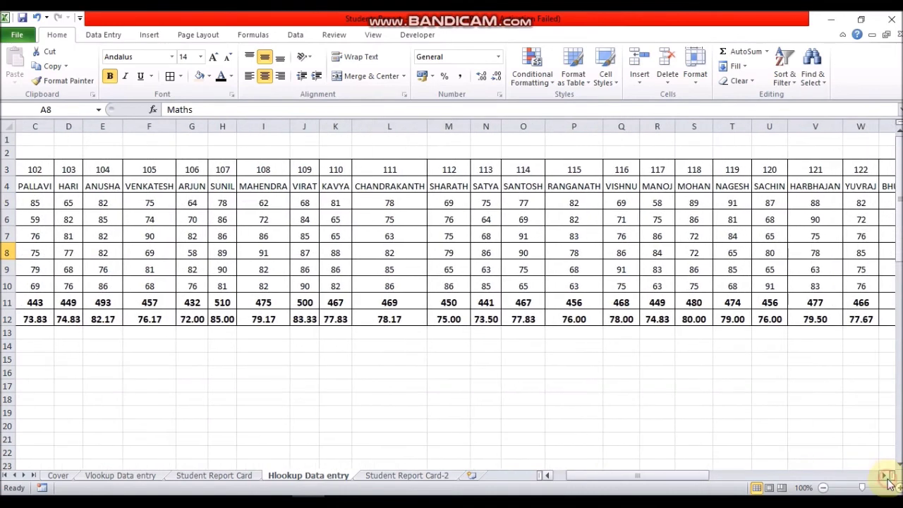
click(860, 126)
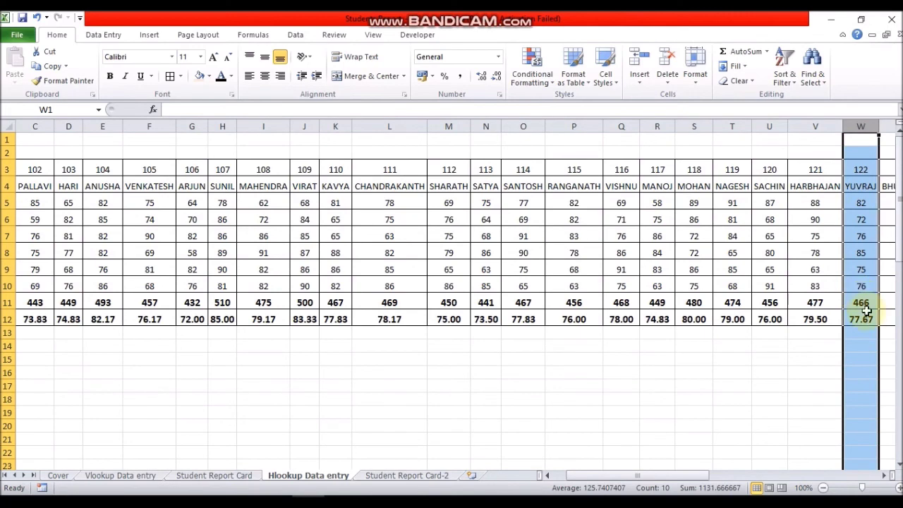
click(388, 477)
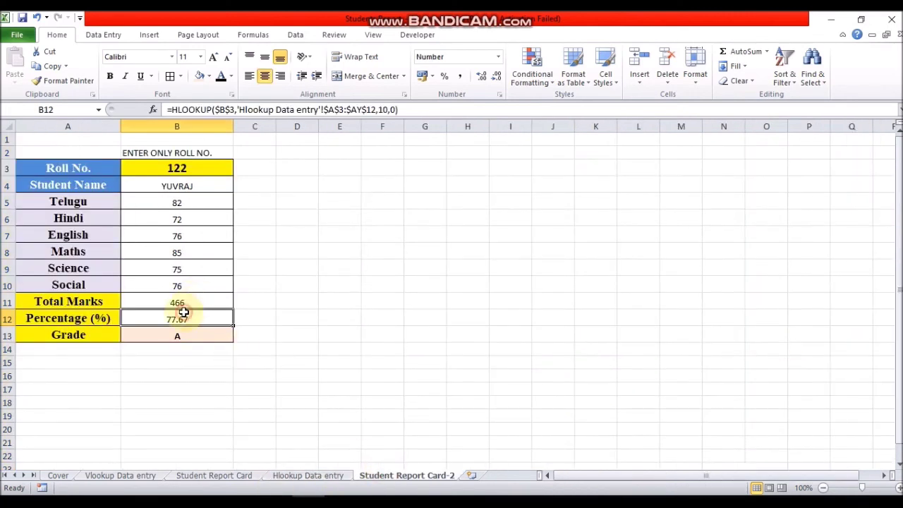
- Check the Grade formula in B13 against the Percentage in B12
click(186, 337)
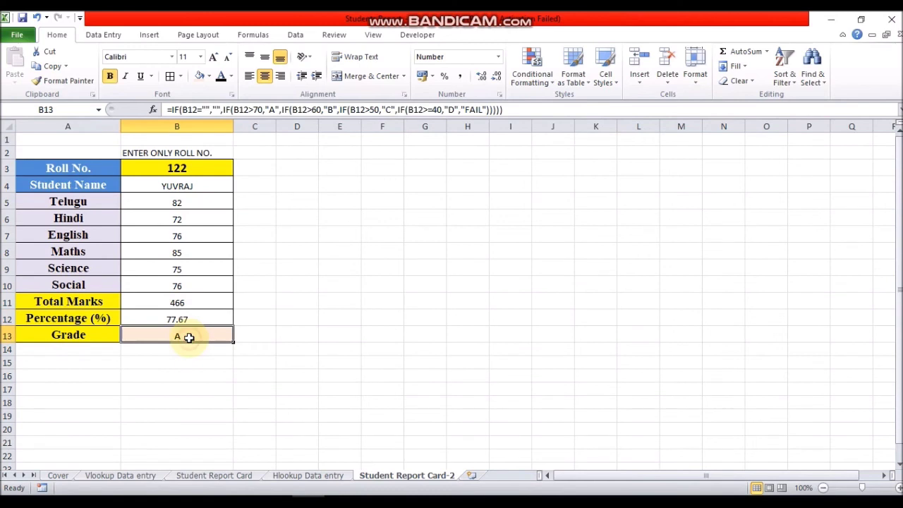
click(176, 319)
click(330, 350)
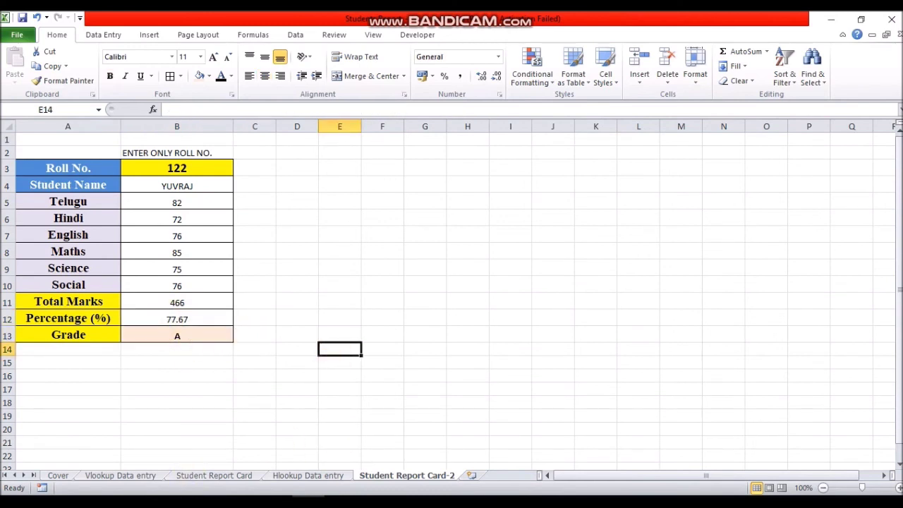
click(520, 332)
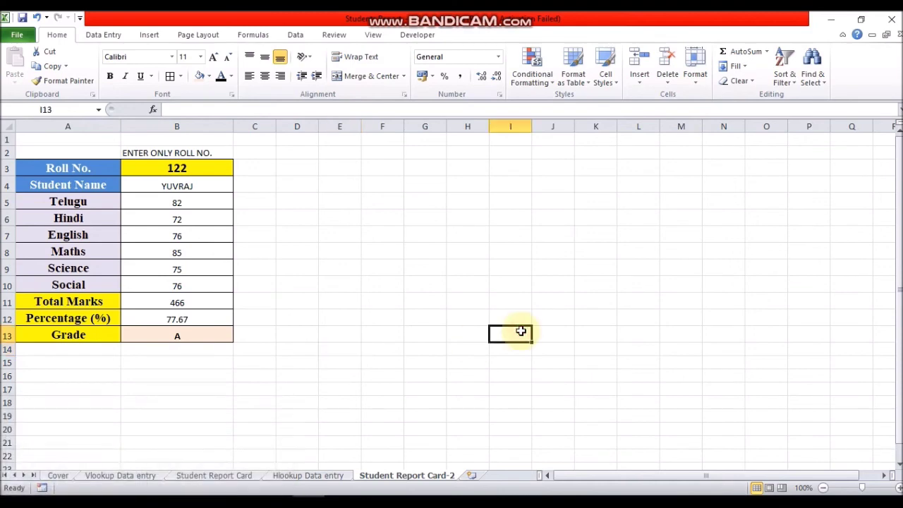
- Review the Vlookup Data entry and Hlookup Data entry layouts and return to Student Report Card-2
click(121, 476)
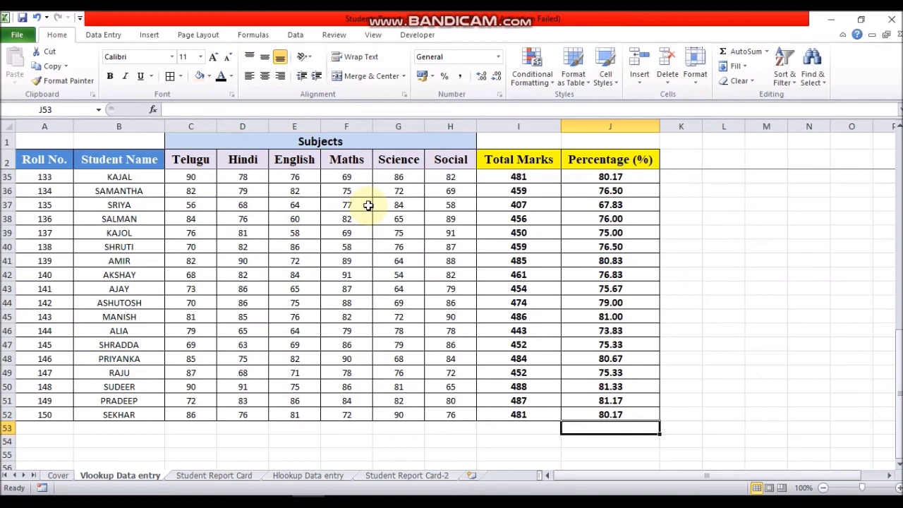
click(308, 475)
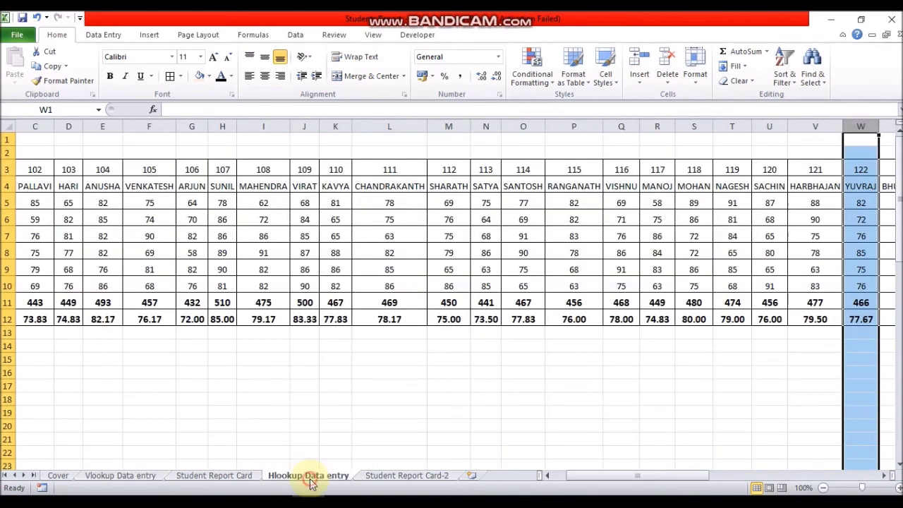
click(462, 402)
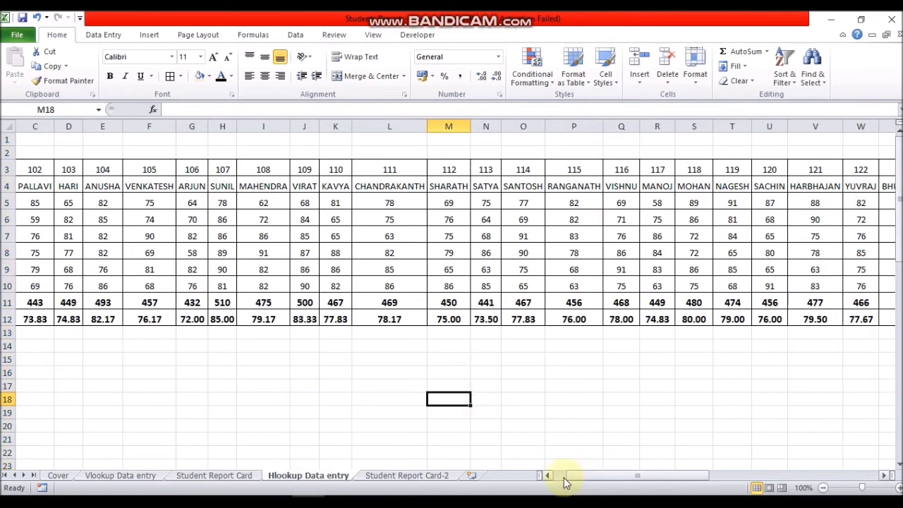
scroll(564, 482, left, 2)
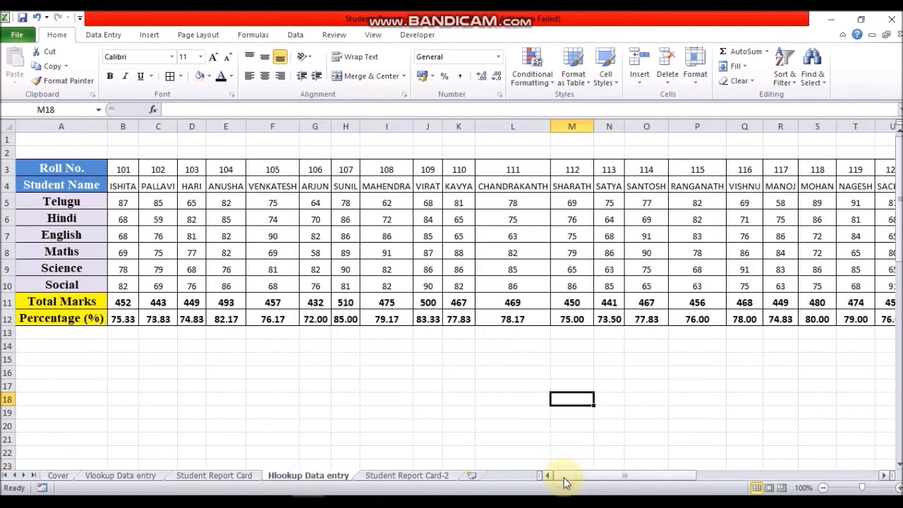
click(401, 477)
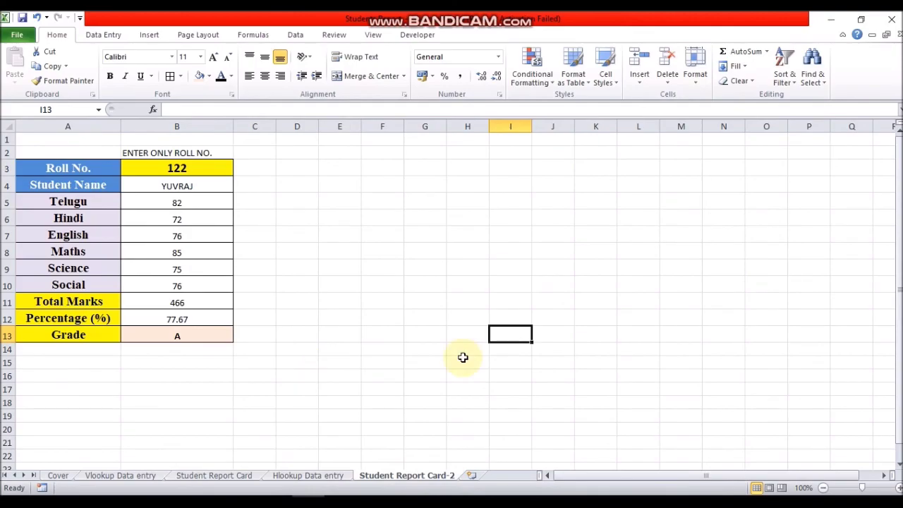